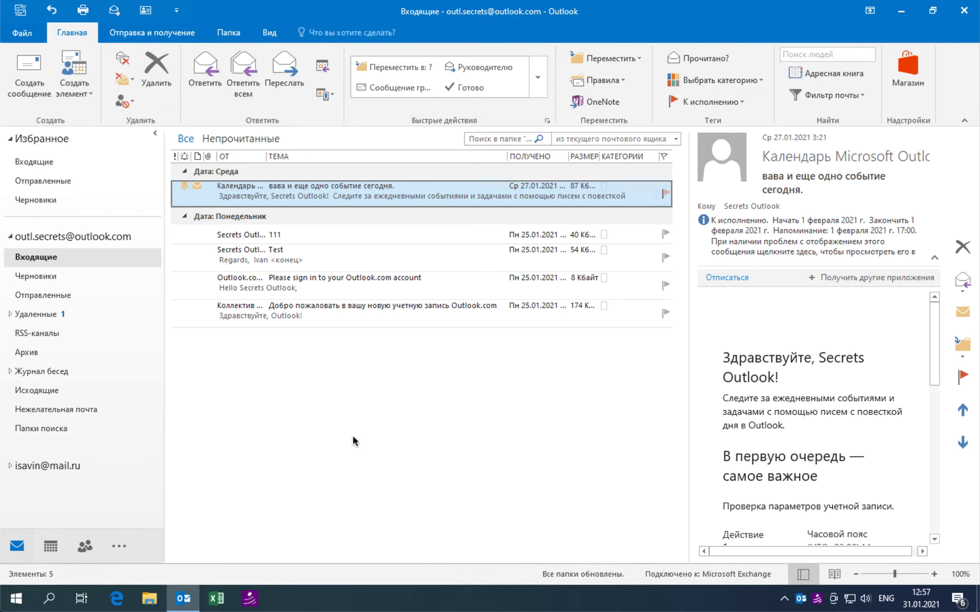
Step: Inspect the folder lists of both mail accounts, including the second account's inbox
click(9, 466)
click(44, 487)
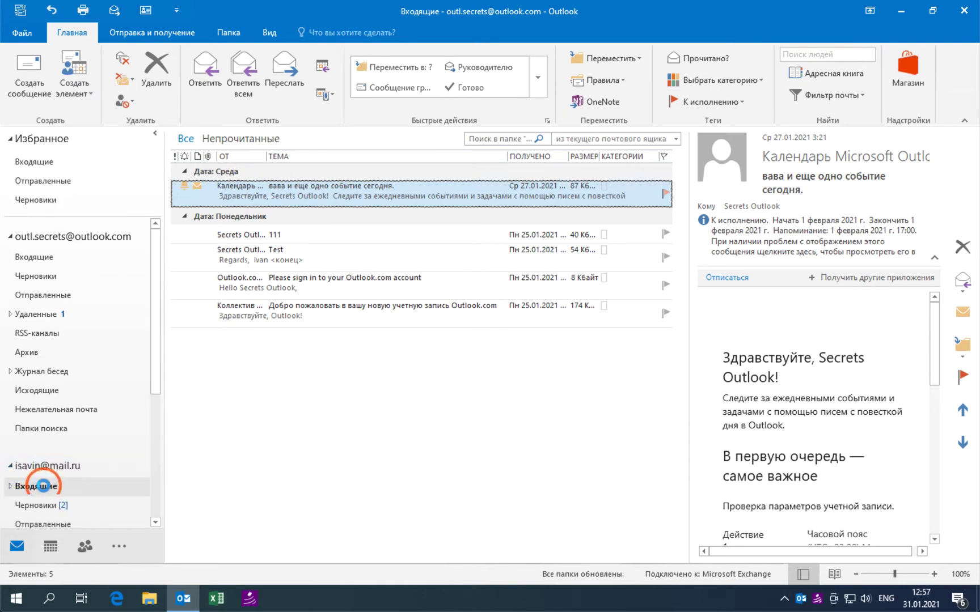
click(10, 466)
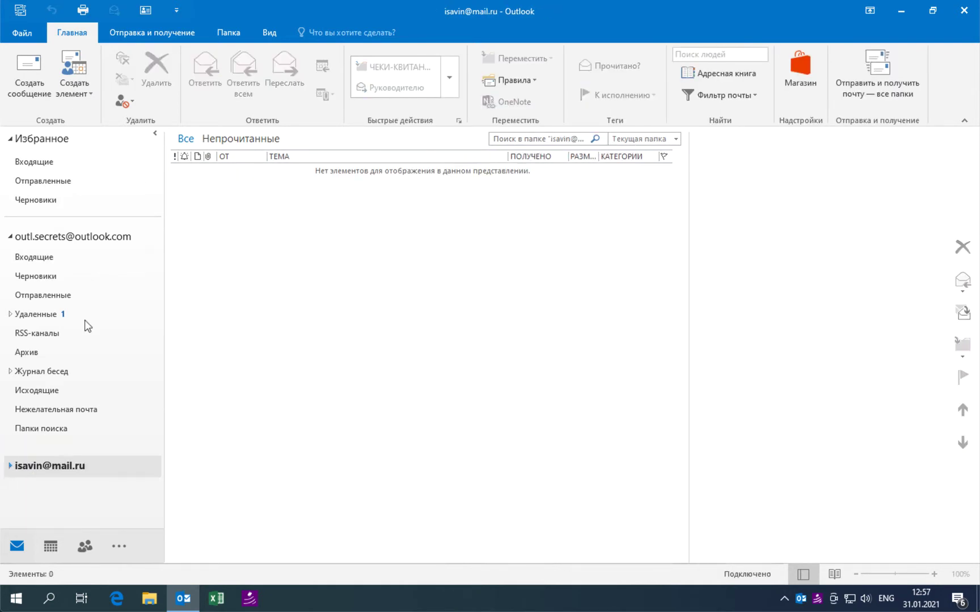
click(9, 466)
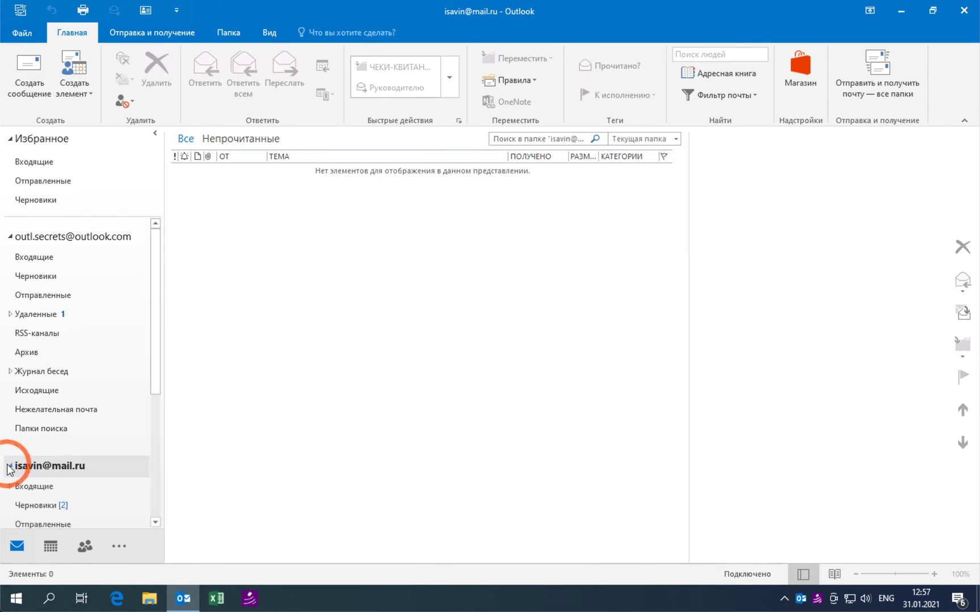
click(10, 466)
click(9, 237)
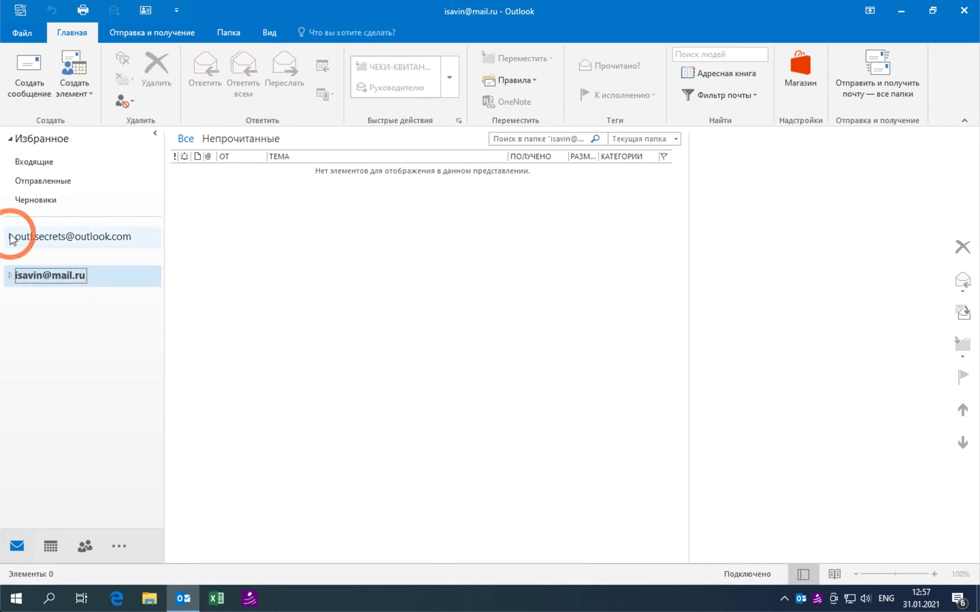
click(9, 237)
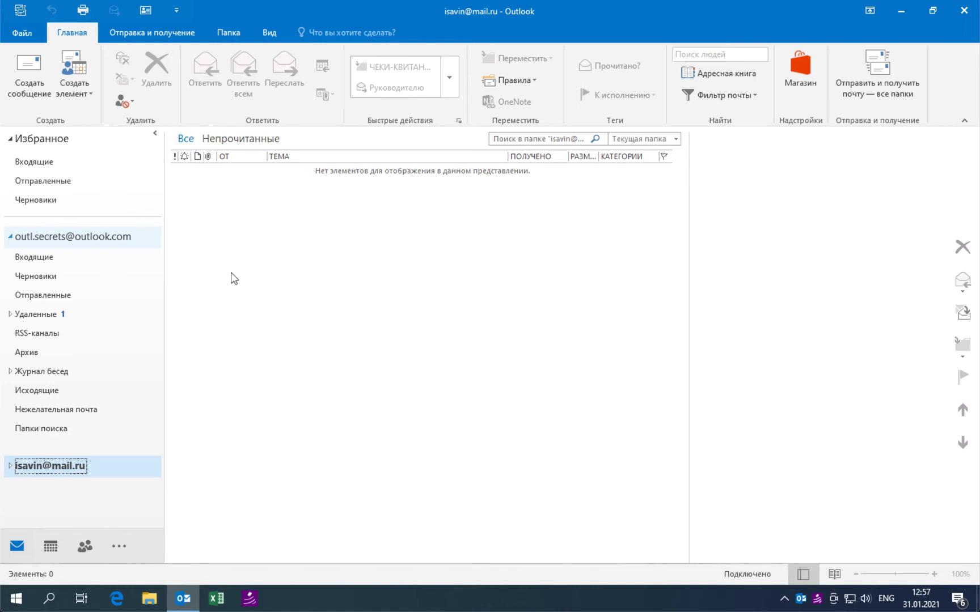
Step: Check the type and data file location of each e-mail account in the account settings
click(30, 33)
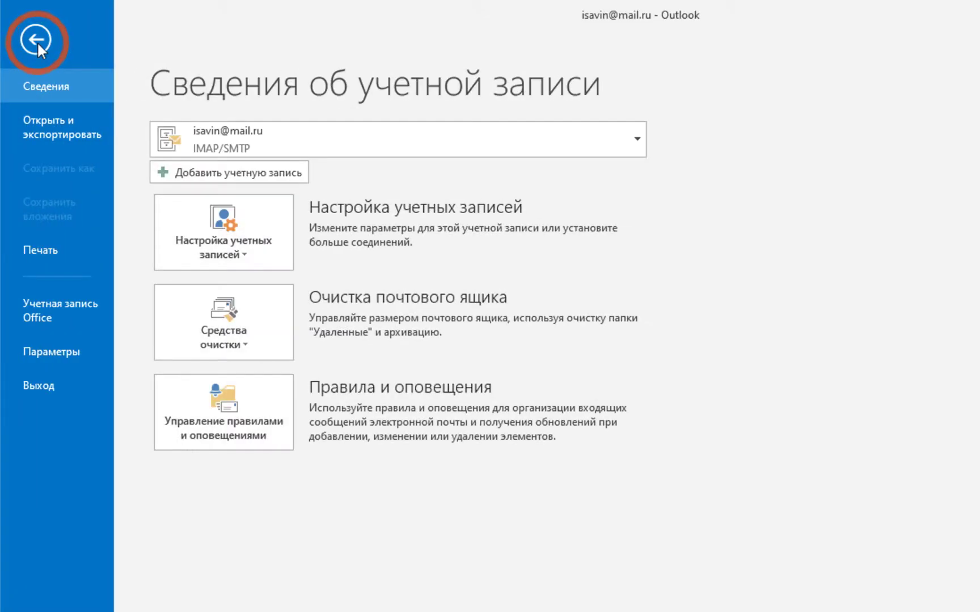
click(252, 237)
click(280, 288)
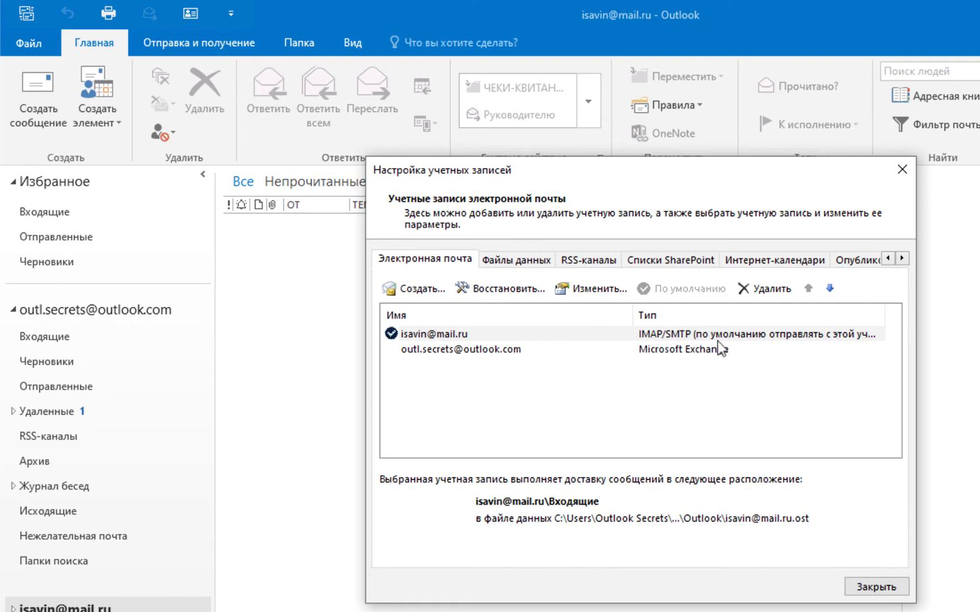
click(425, 351)
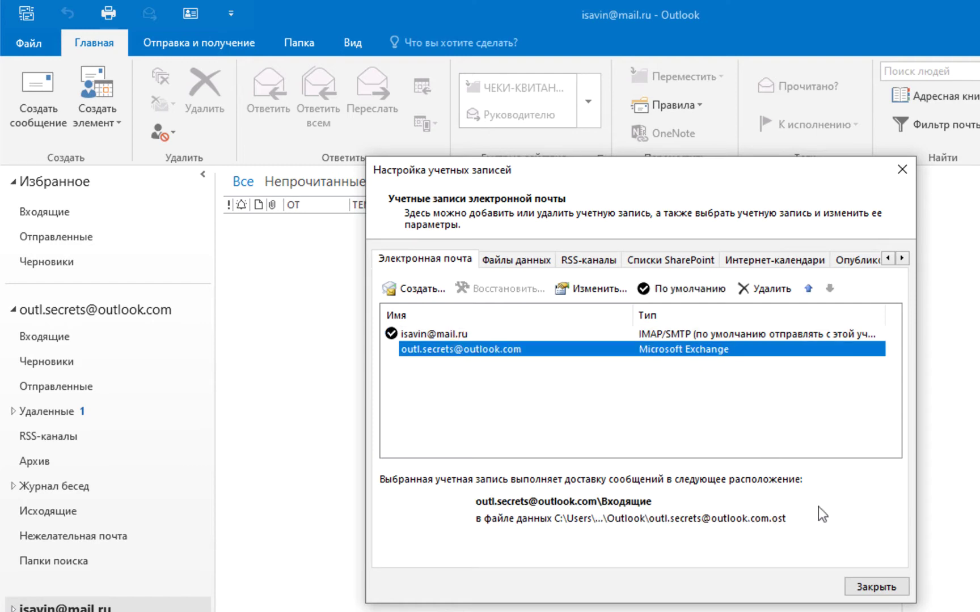
click(867, 590)
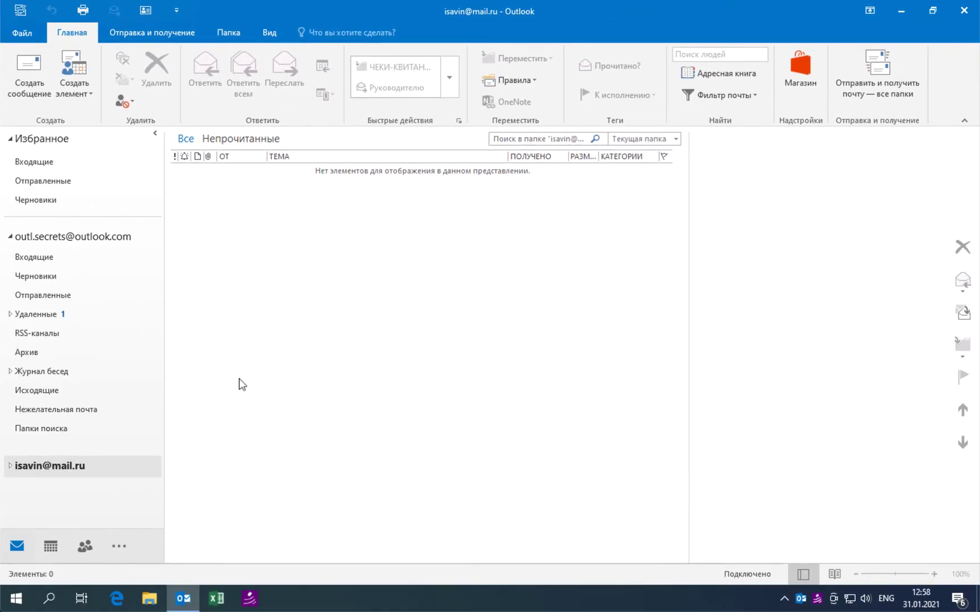
Step: In the Exchange account's inbox, flag the Test message for follow-up today, mark it complete, and flag it for today again
click(50, 258)
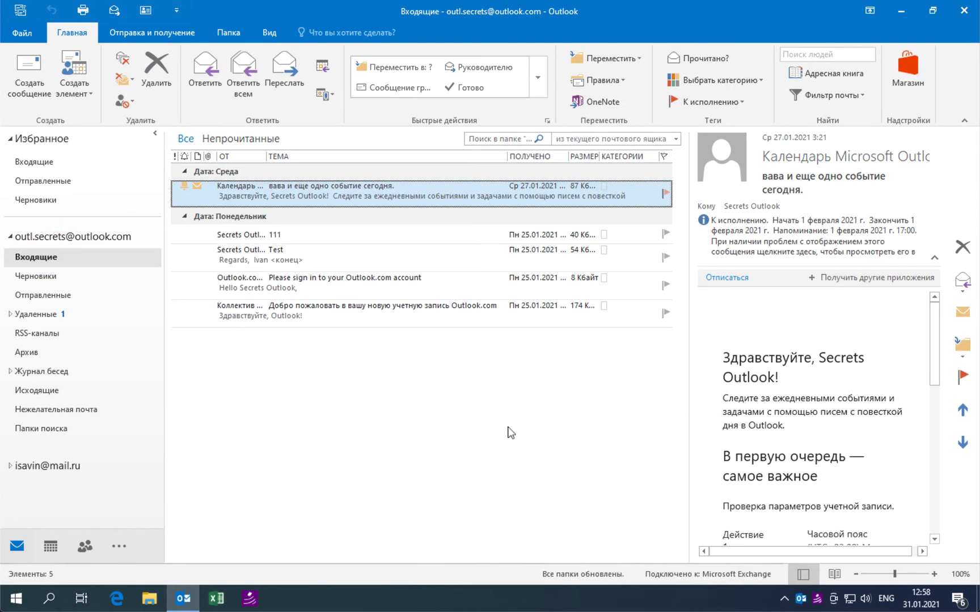
click(292, 235)
click(300, 255)
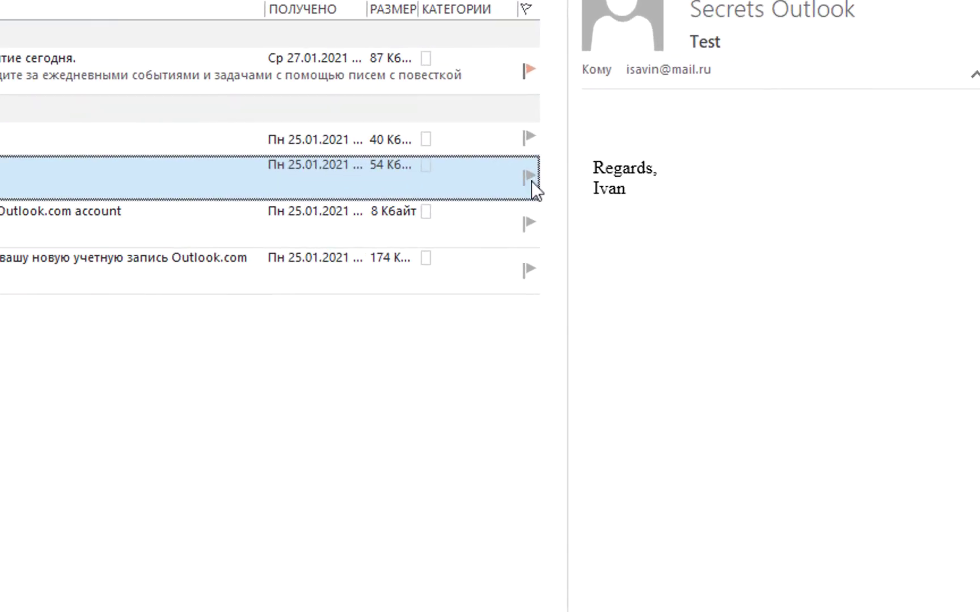
click(533, 177)
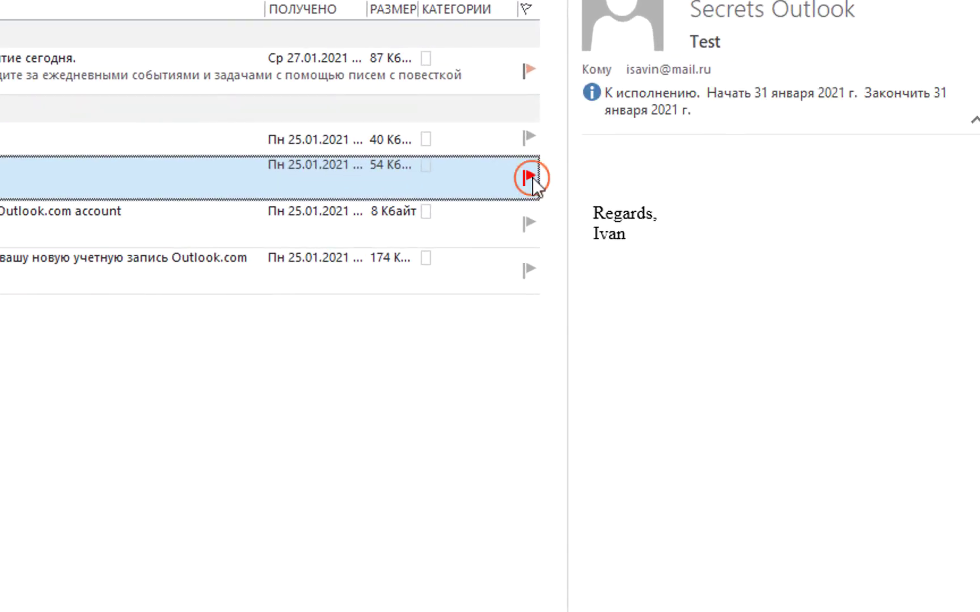
click(533, 177)
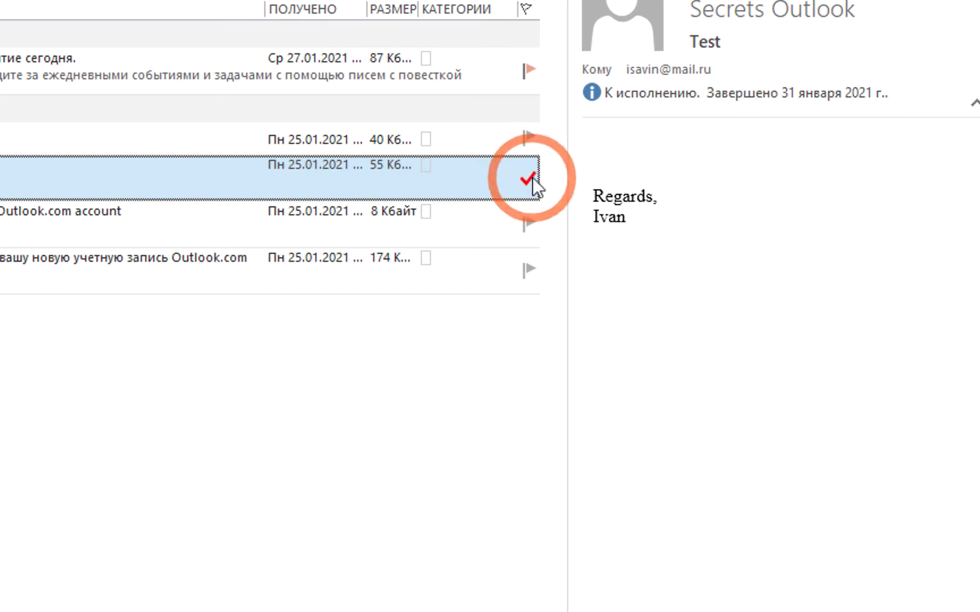
click(533, 178)
Step: Add a reminder to the Test message with the flag type "Для сведения" and the reminder time 13:00
right_click(525, 173)
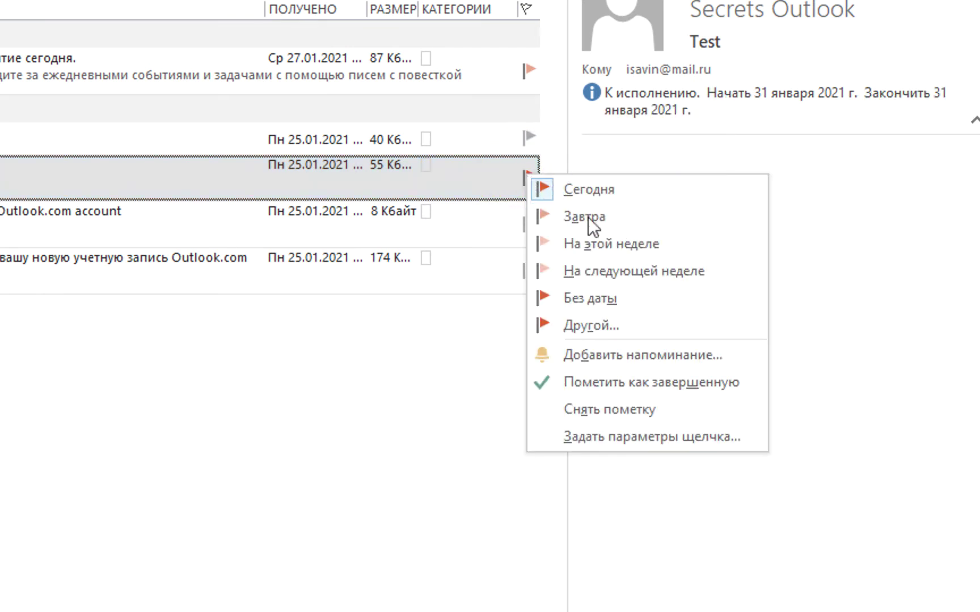
click(702, 355)
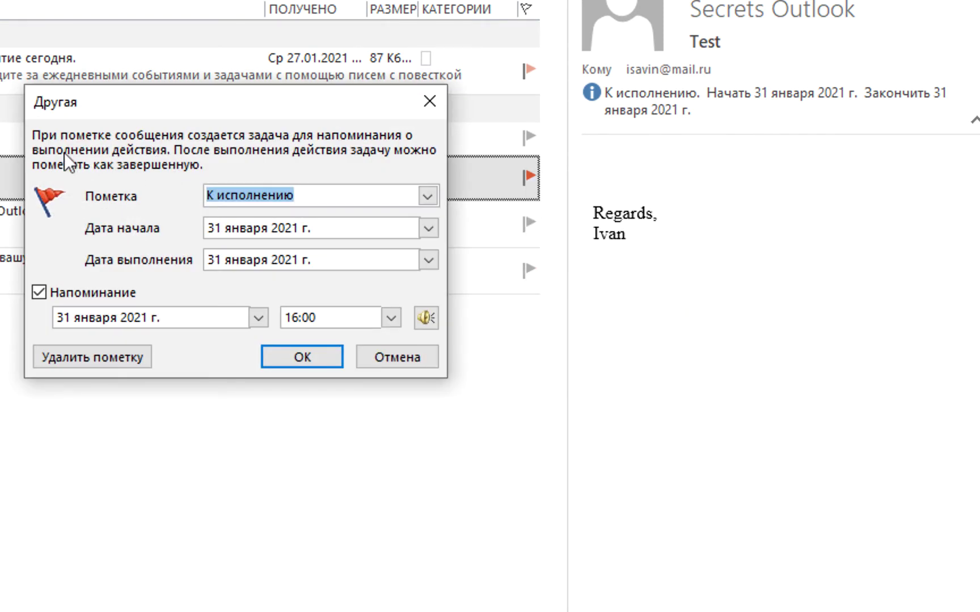
click(429, 195)
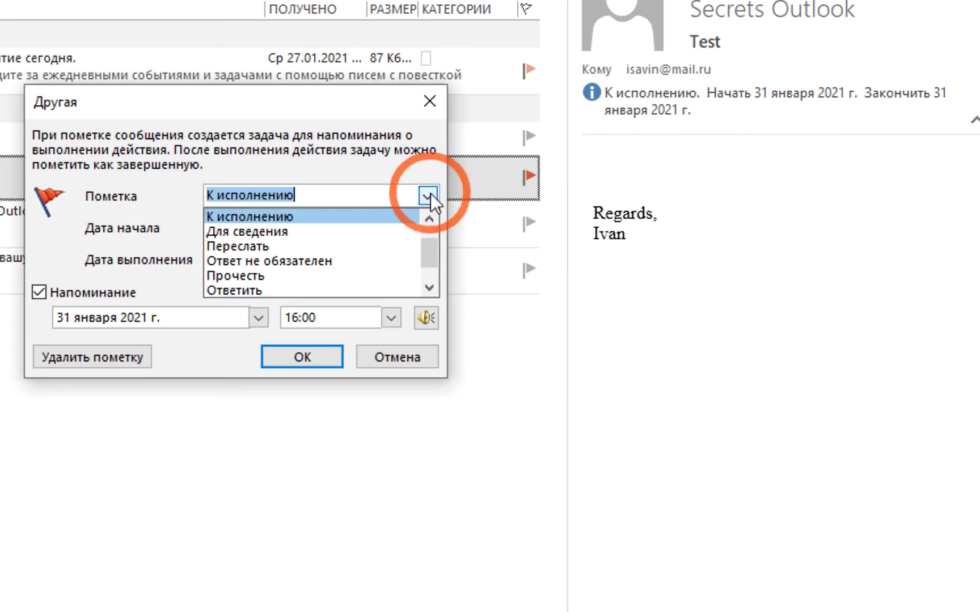
click(263, 230)
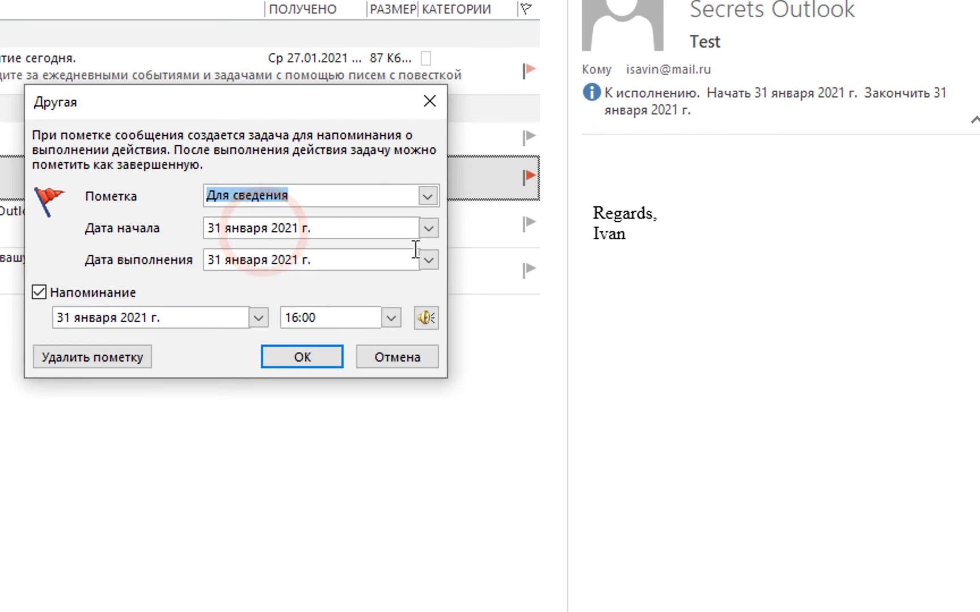
click(428, 228)
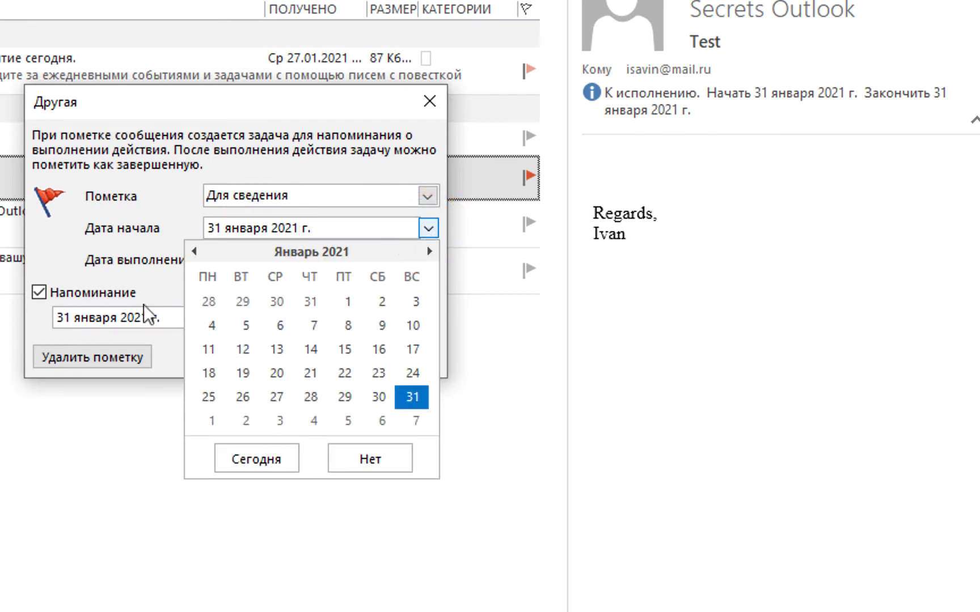
click(141, 230)
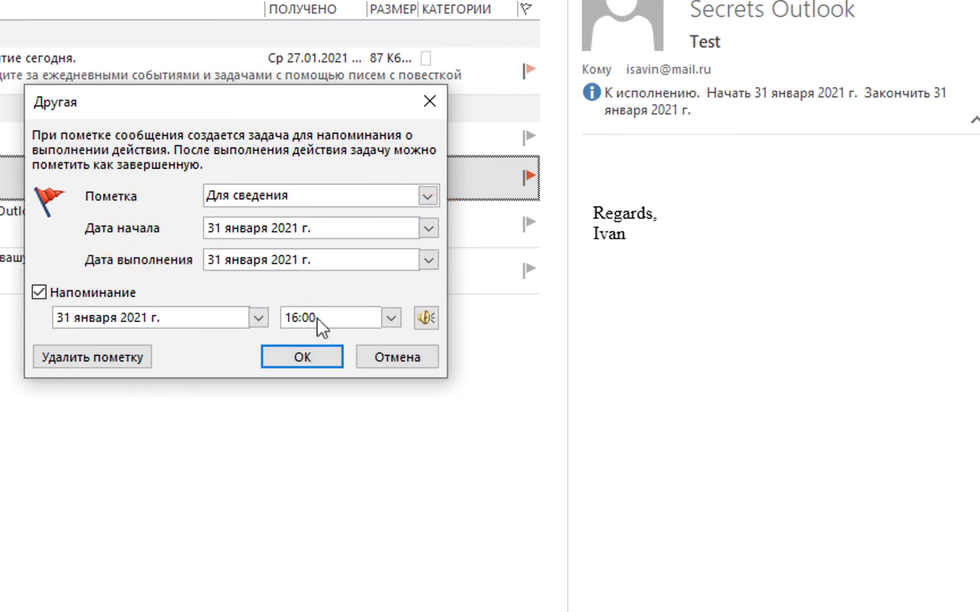
drag(309, 318, 396, 312)
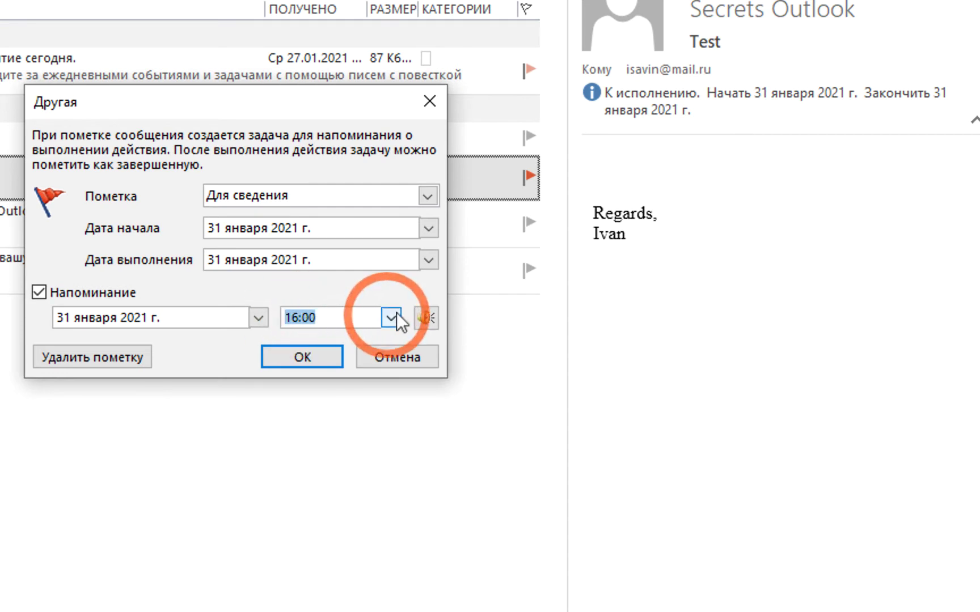
text(13)
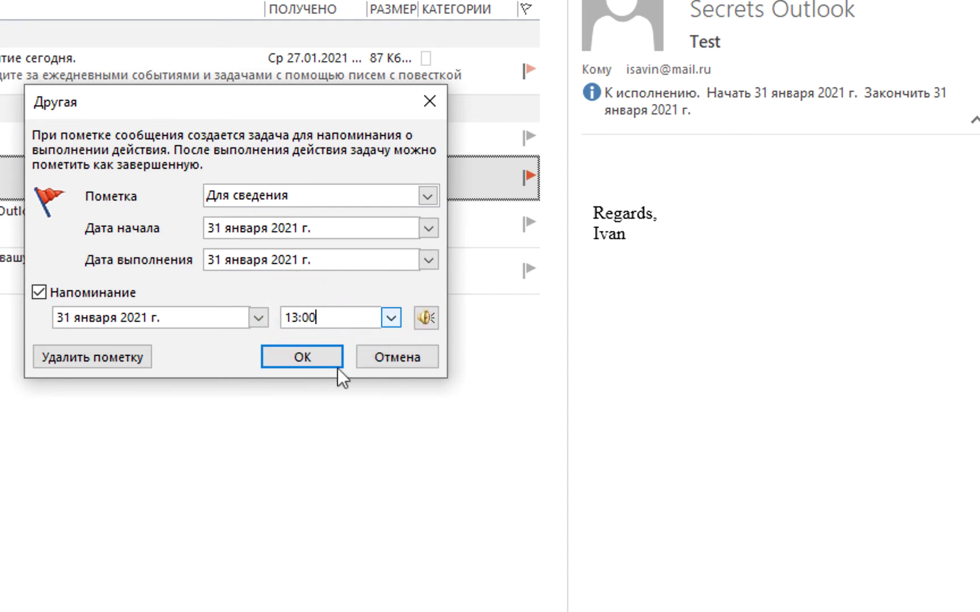
click(304, 361)
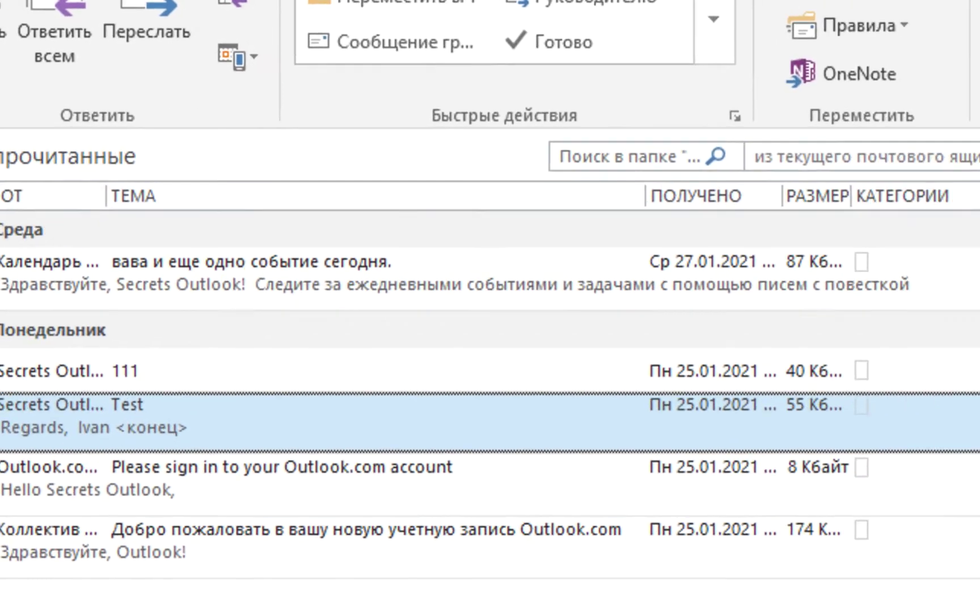
Step: Review the follow-up options available for the Test message, including due dates, reminder and completion
click(655, 349)
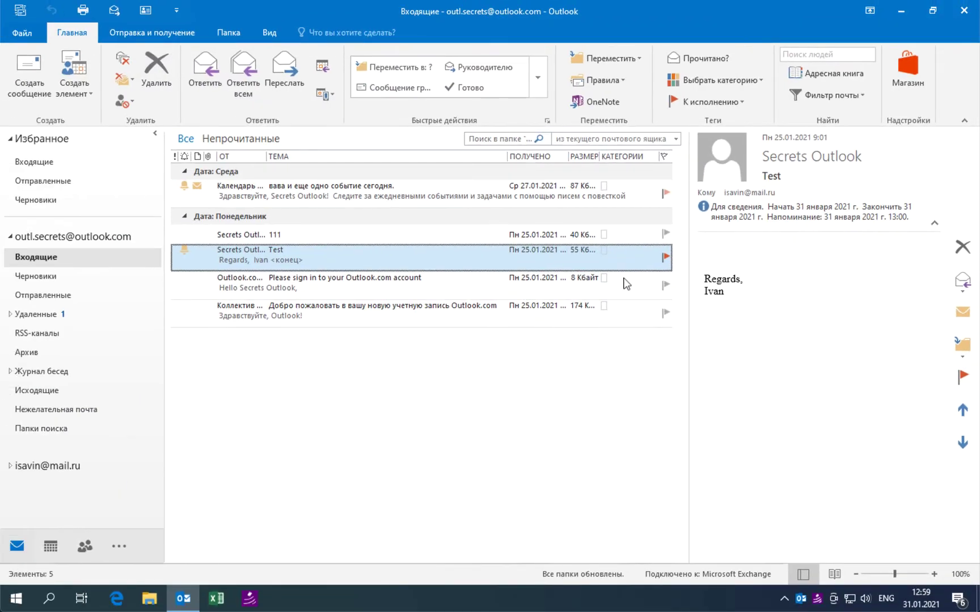
click(736, 100)
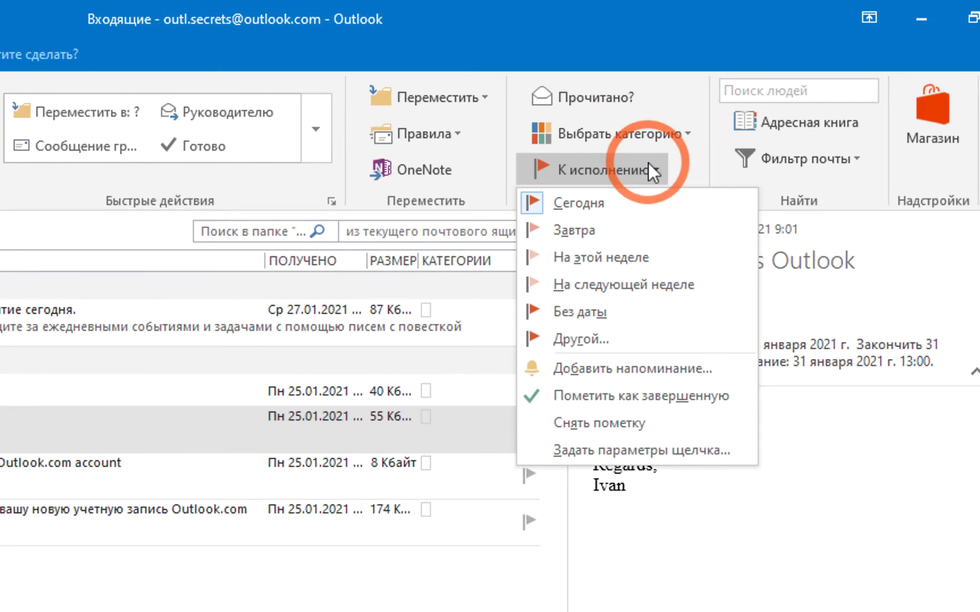
click(648, 163)
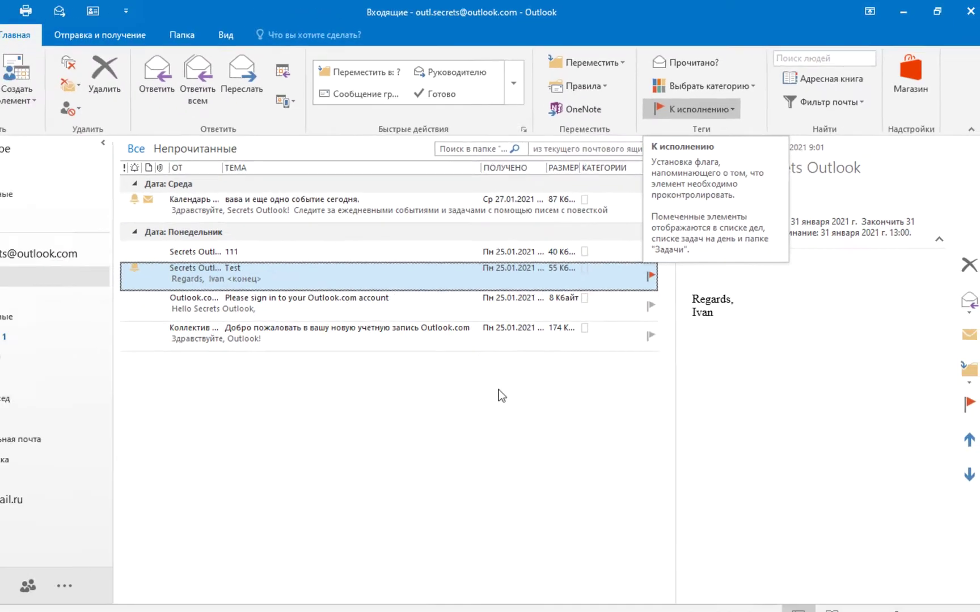
click(498, 389)
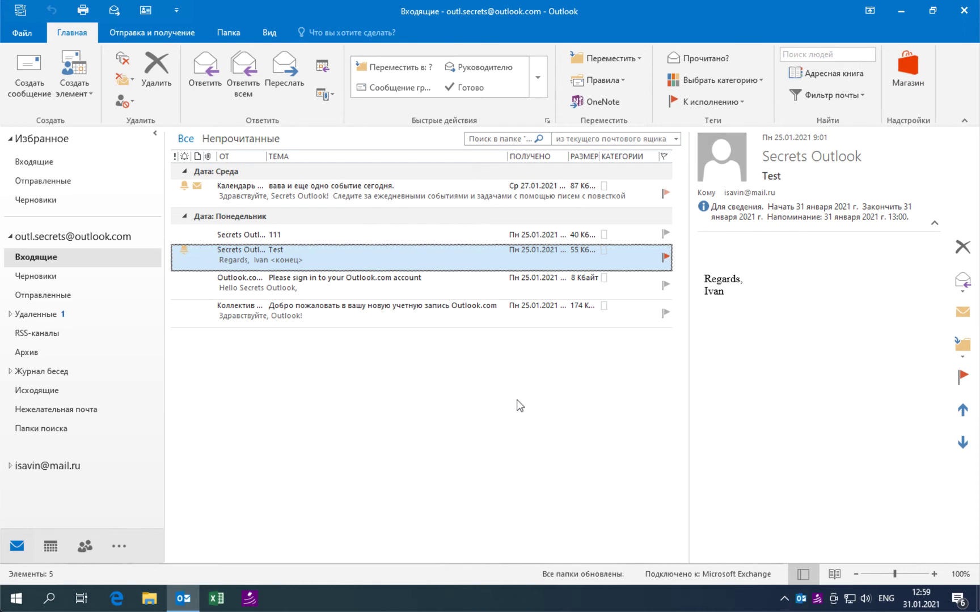
Step: From the favorites inbox, create a new message to the group "Коллеги по работе" with the subject "Напоминание"
click(43, 163)
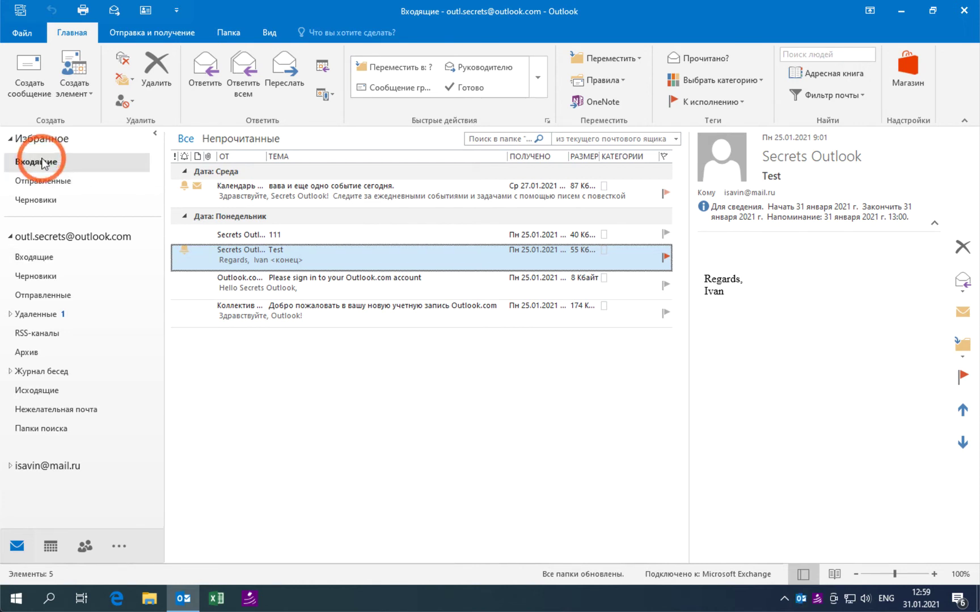
click(30, 69)
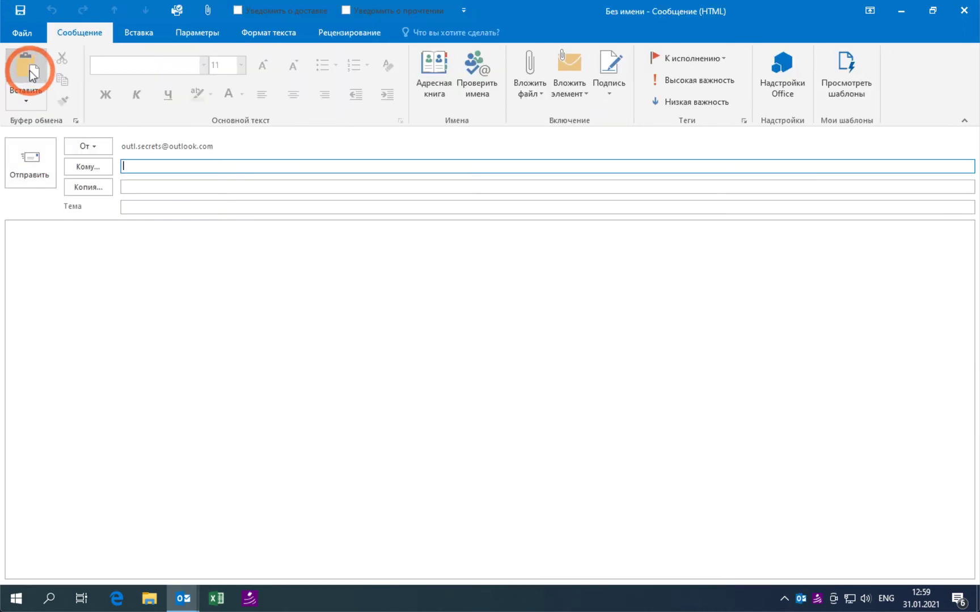
click(185, 164)
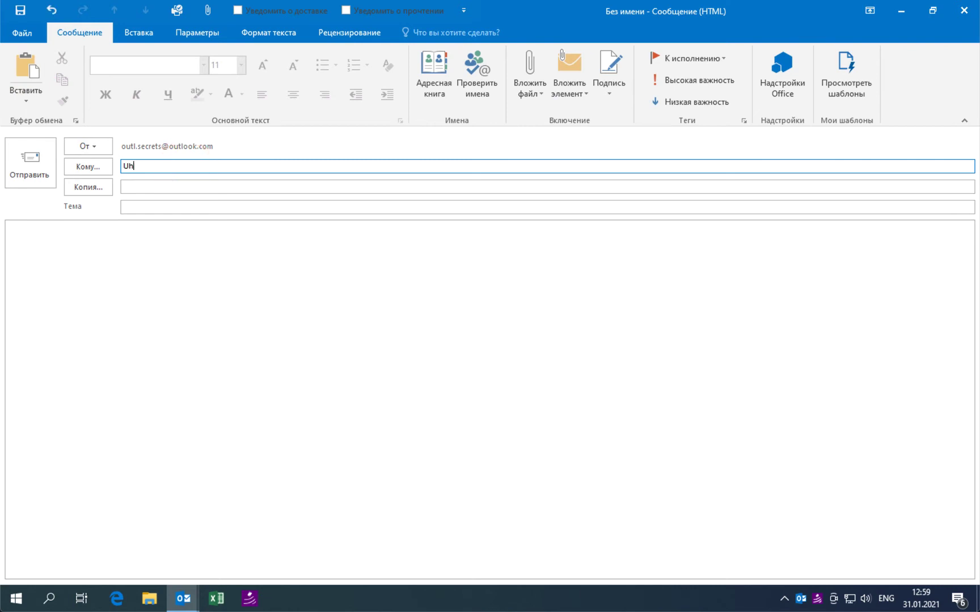
key(alt+shift)
text(Ко)
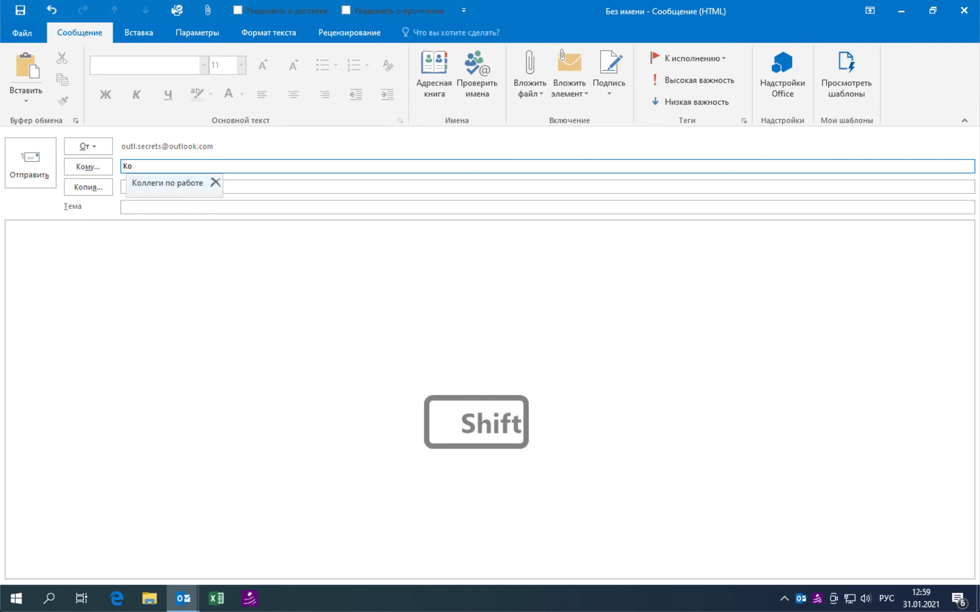
key(Return)
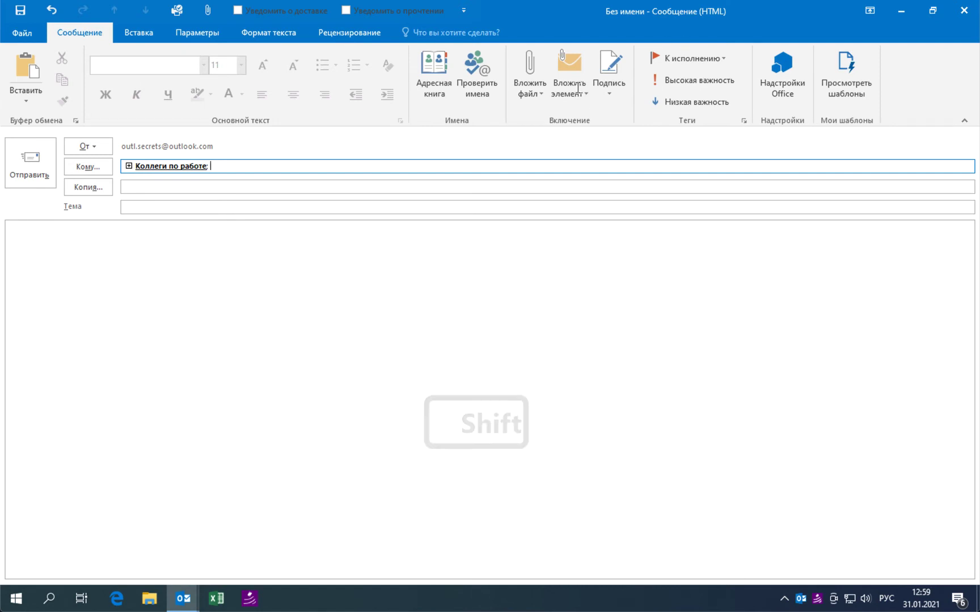
click(214, 208)
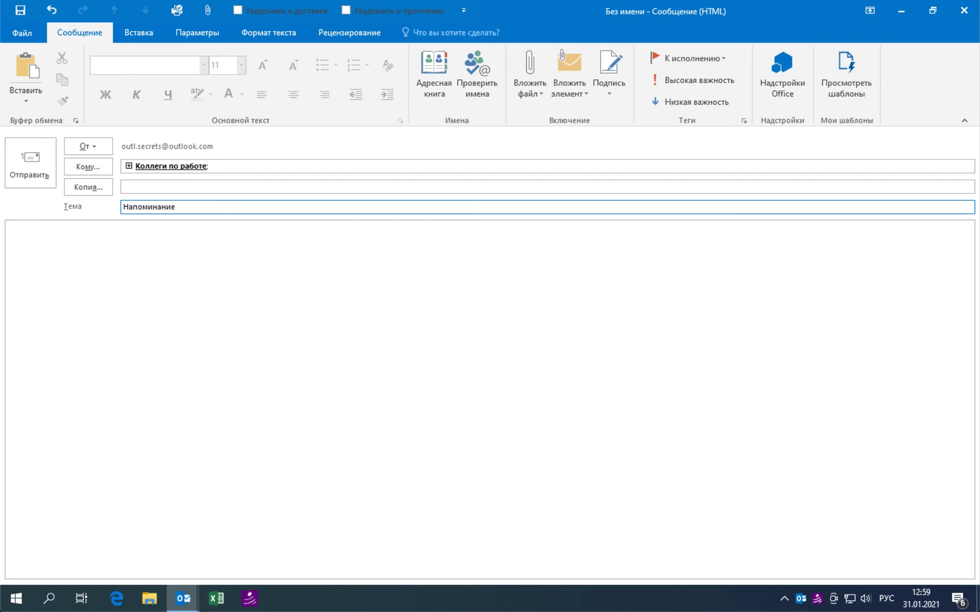
click(265, 362)
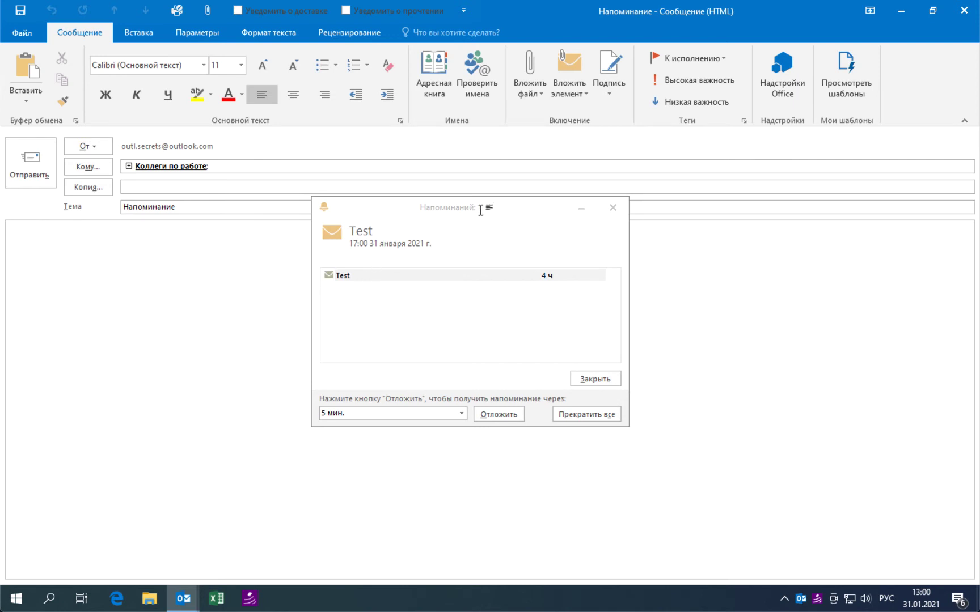
Step: Dismiss all active reminders in the reminder window and return to the body of the message to colleagues
drag(496, 207, 445, 208)
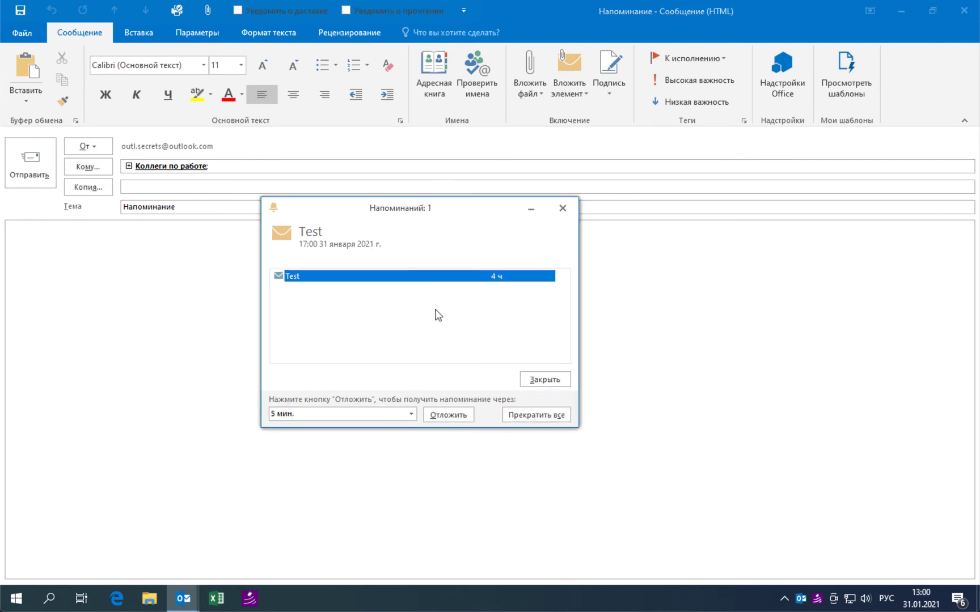
click(548, 421)
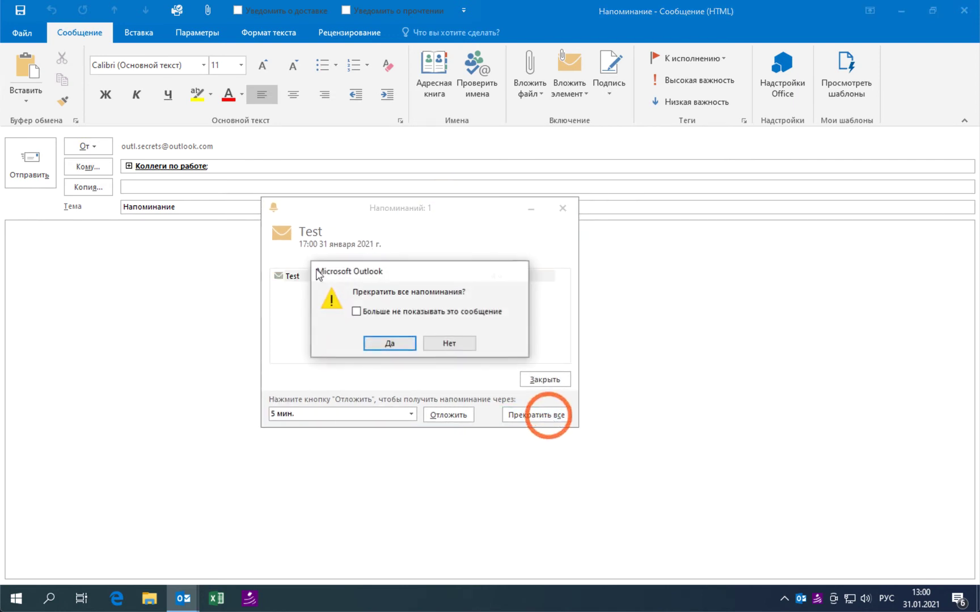
click(388, 343)
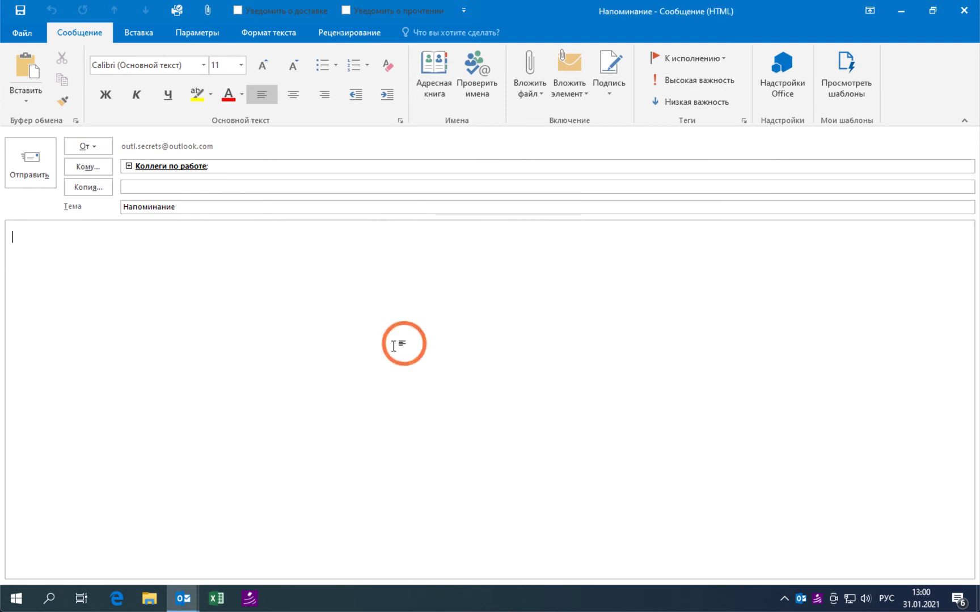
click(240, 265)
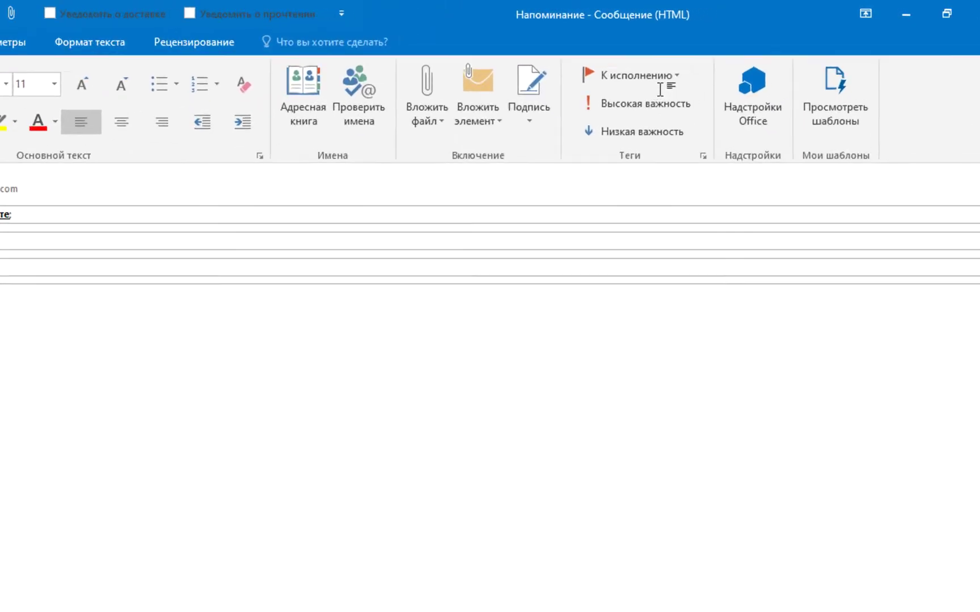
Step: Add a follow-up reminder to the message and enable a flag for the recipients with the flag type "Ответить"
click(672, 75)
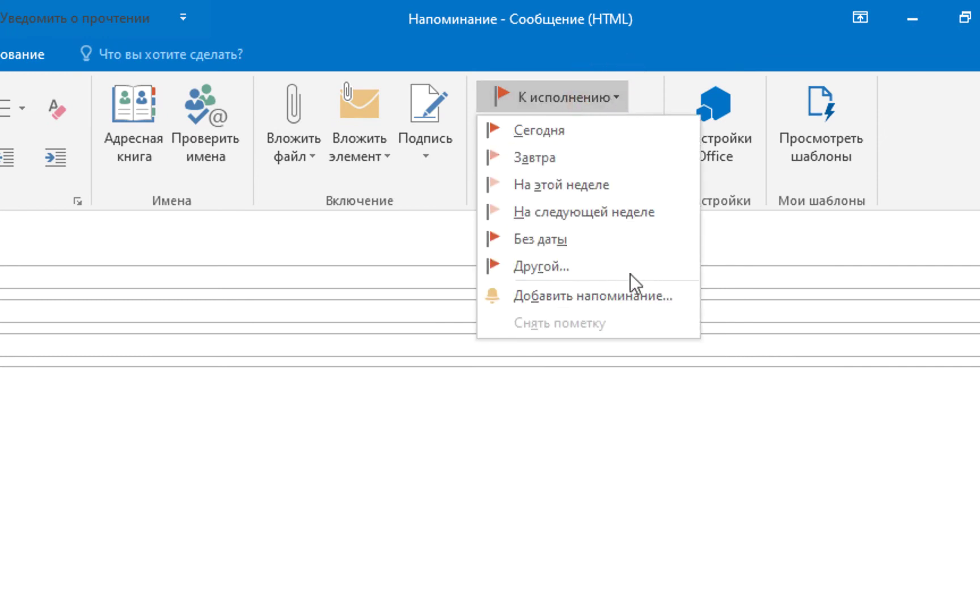
click(629, 295)
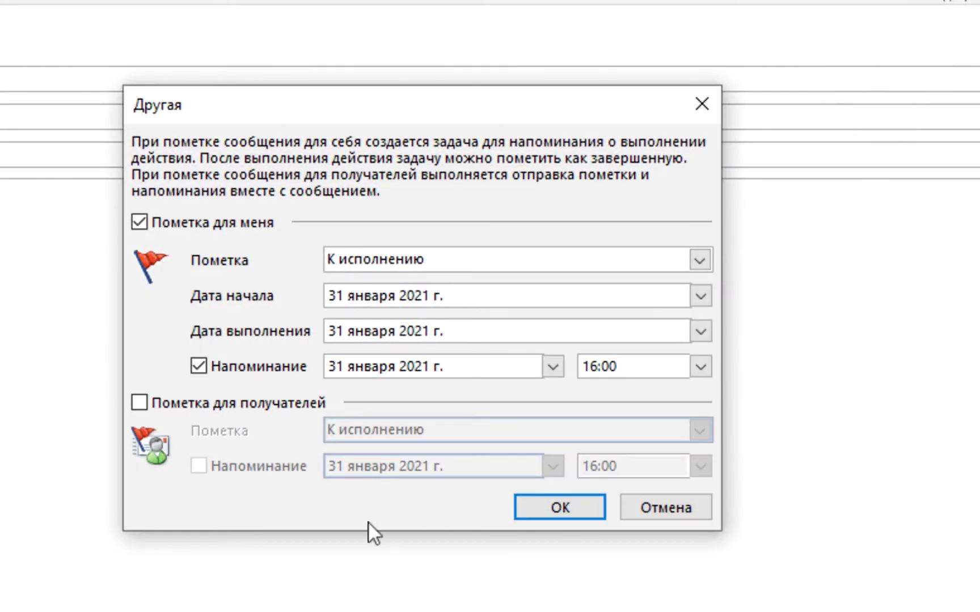
click(140, 403)
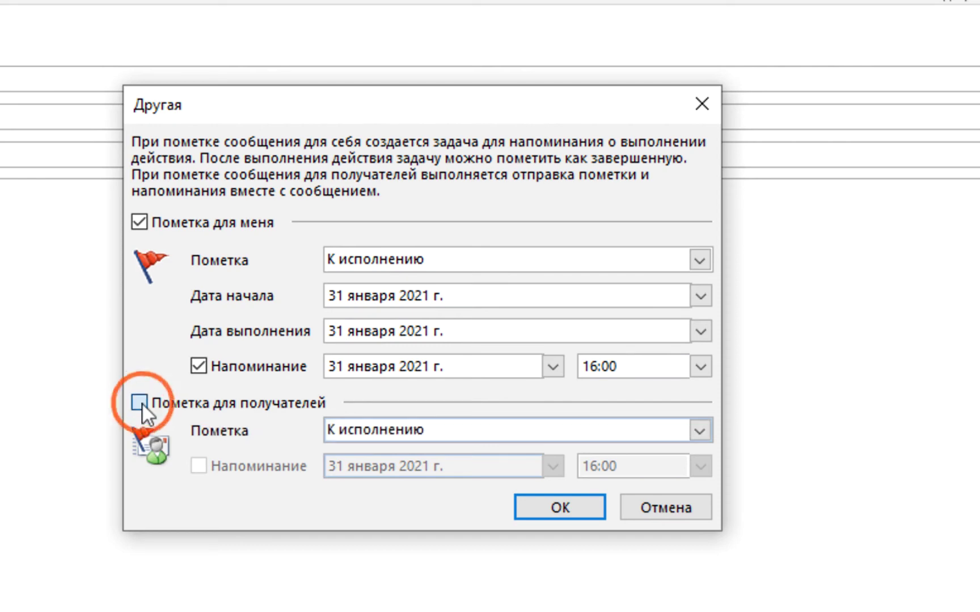
click(701, 431)
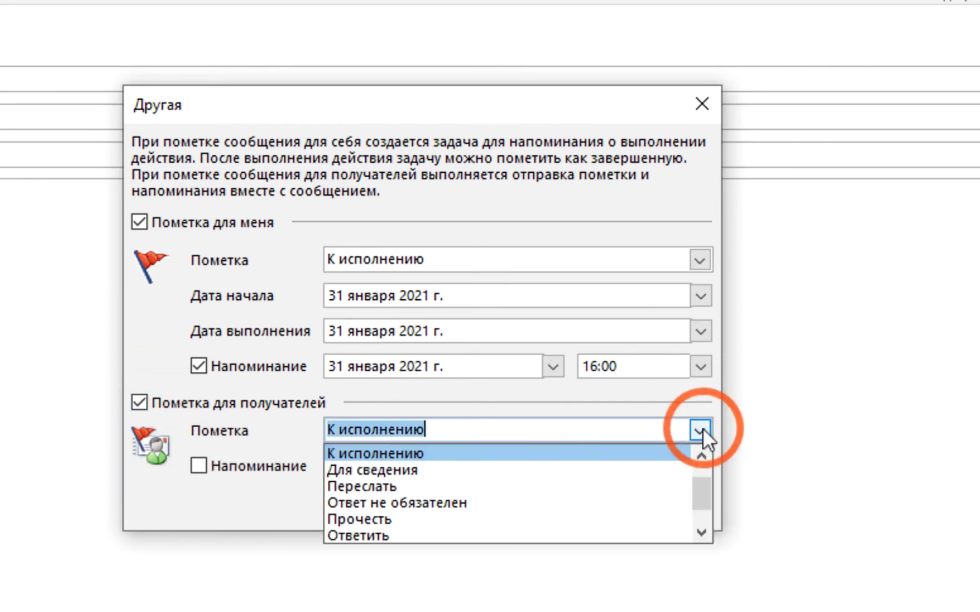
click(386, 536)
Step: Enable the recipients' reminder for 1 February 2021 at 16:00, apply the flag settings and send the message
click(267, 466)
click(553, 466)
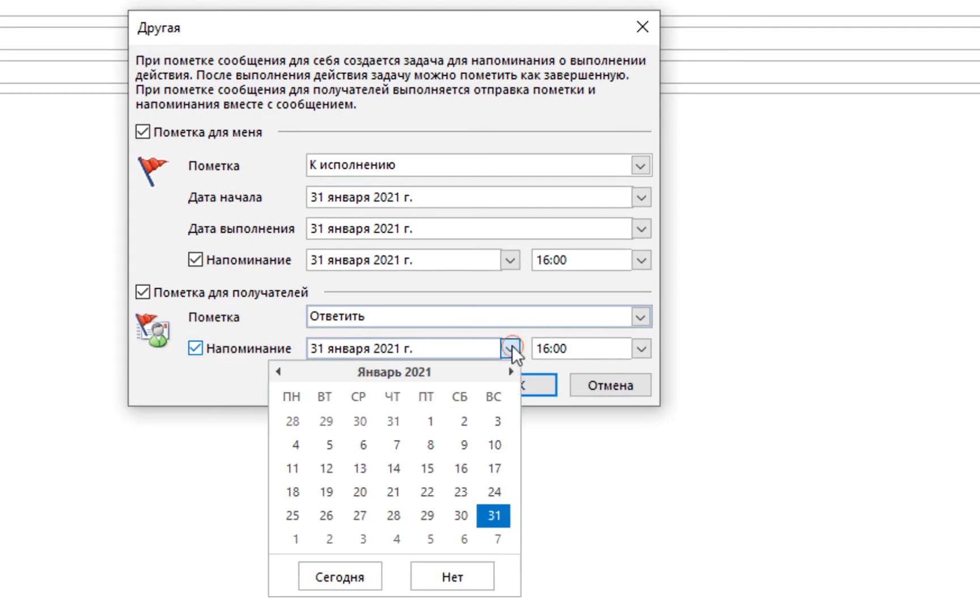
click(301, 537)
click(641, 349)
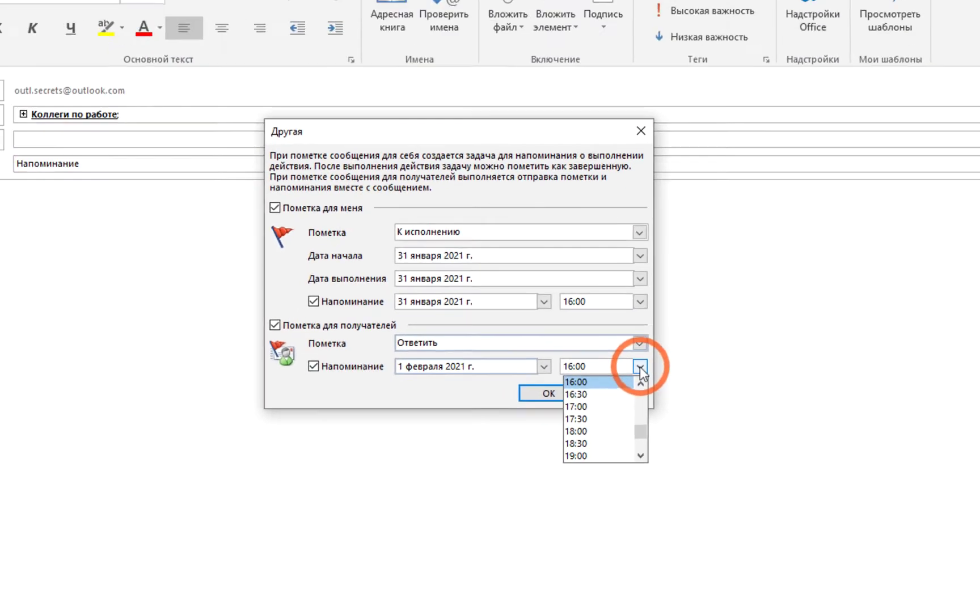
click(640, 367)
click(548, 394)
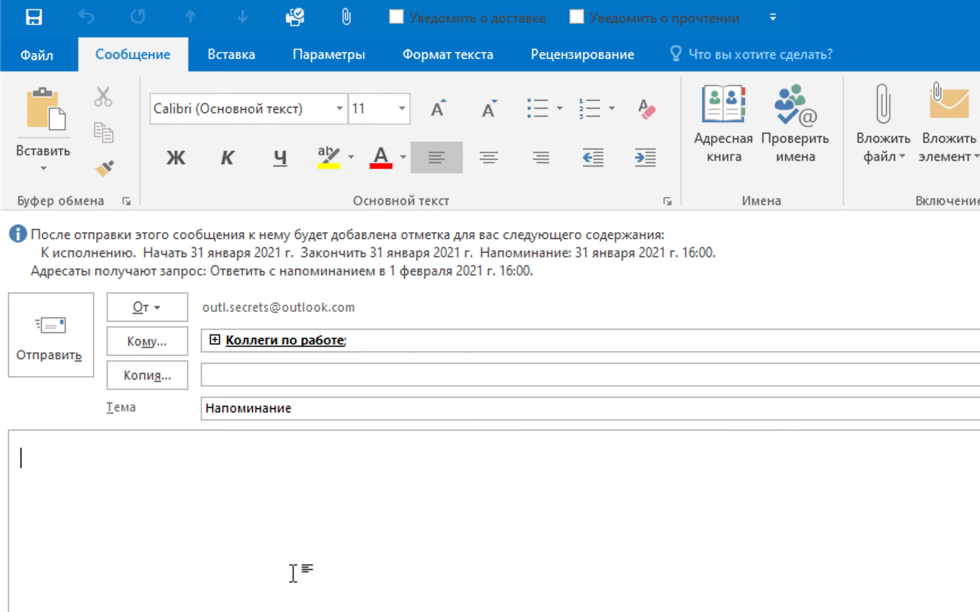
click(51, 334)
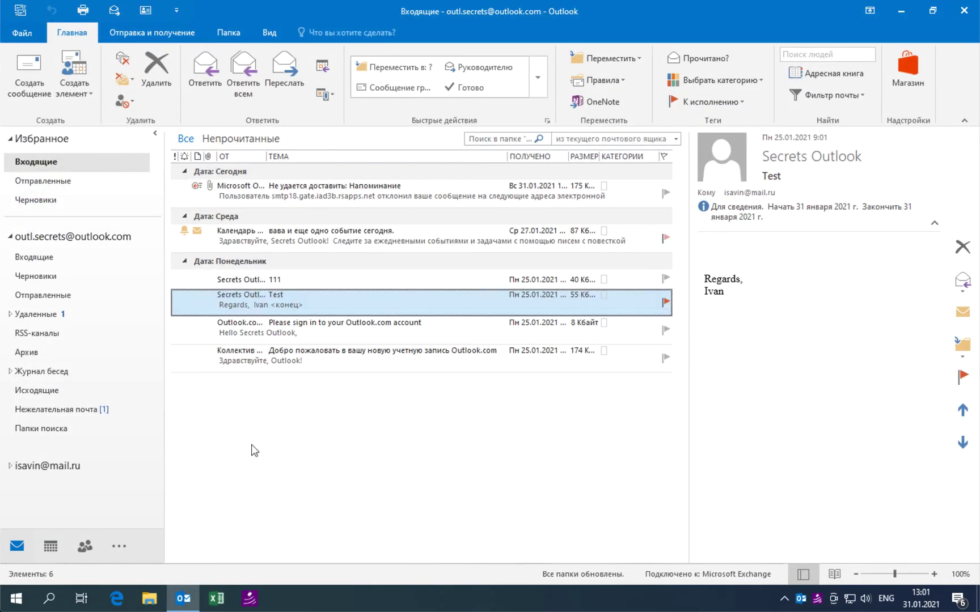
Step: In the calendar view, close "Календарь (только этот компьютер)" and delete both "вава" entries on Wednesday the 27th
click(50, 547)
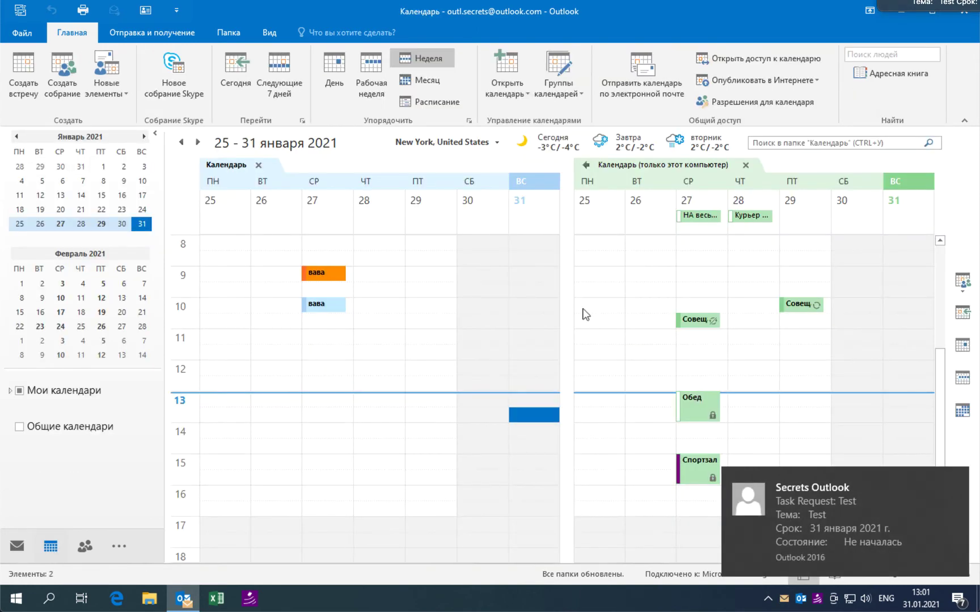
click(746, 165)
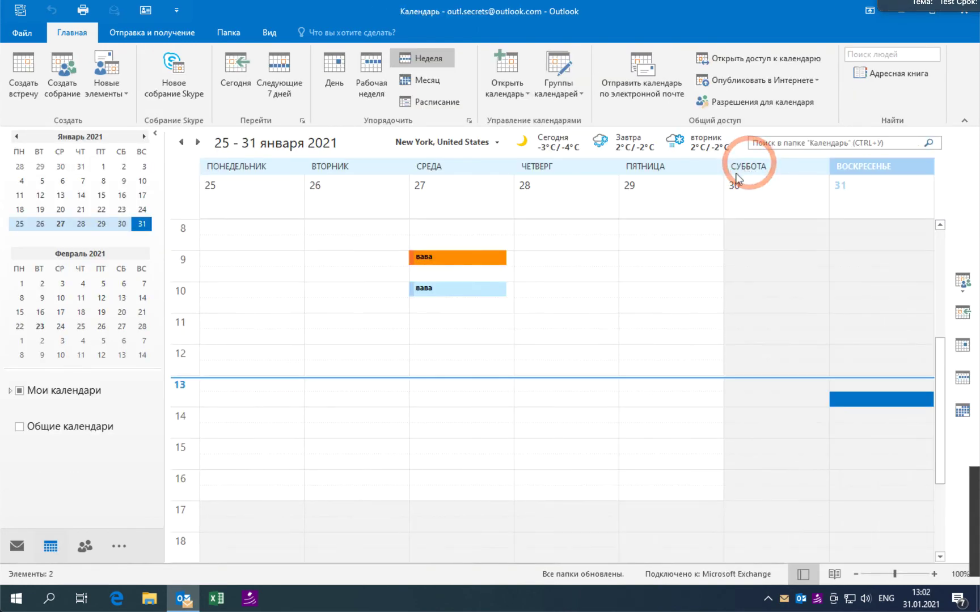
click(474, 339)
click(474, 286)
click(564, 305)
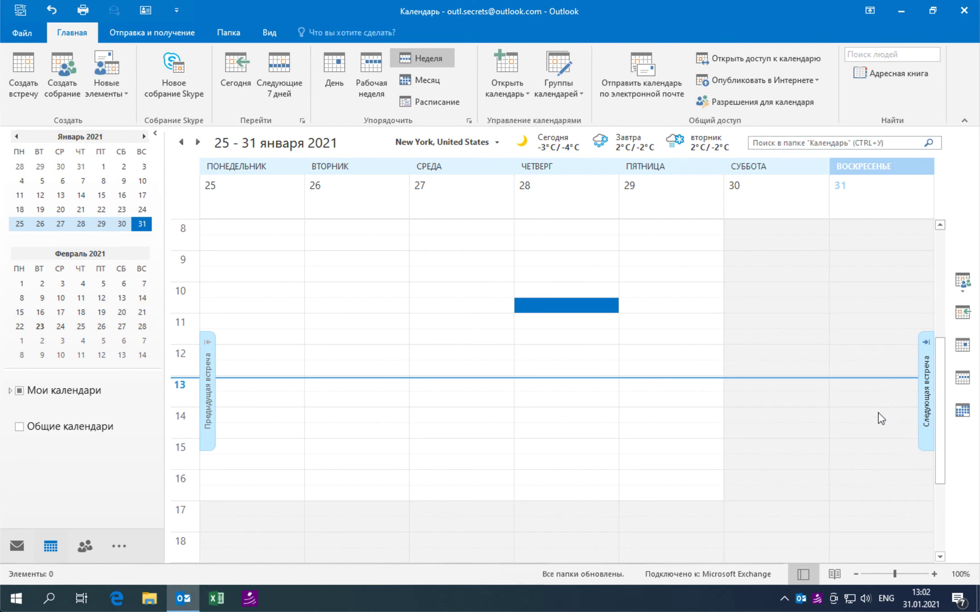
Step: Create an appointment on Sunday 31.01.2021 with the subject "Test" and a reminder 5 minutes before the start
double_click(857, 394)
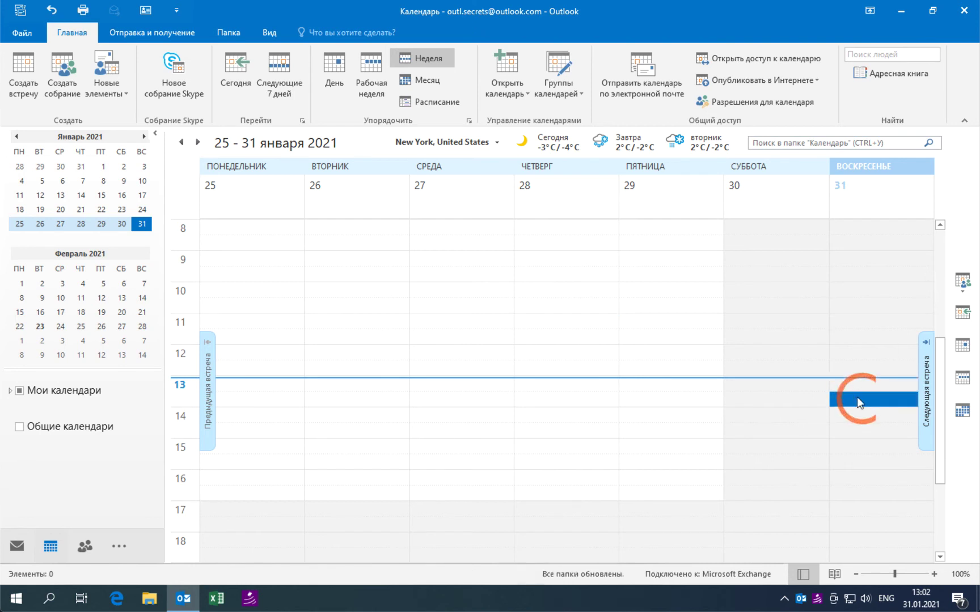
text(Test)
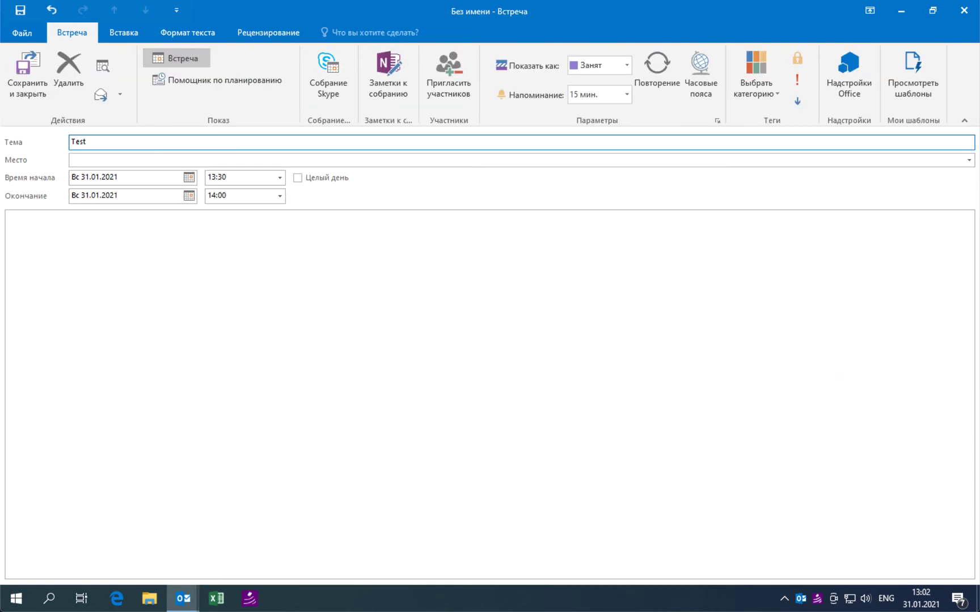
click(626, 95)
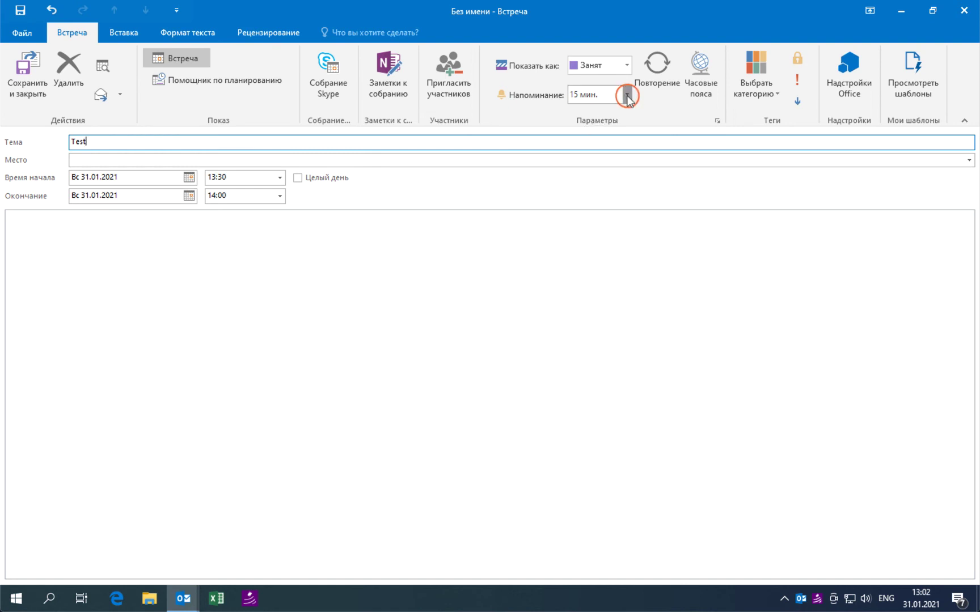
click(627, 95)
click(626, 94)
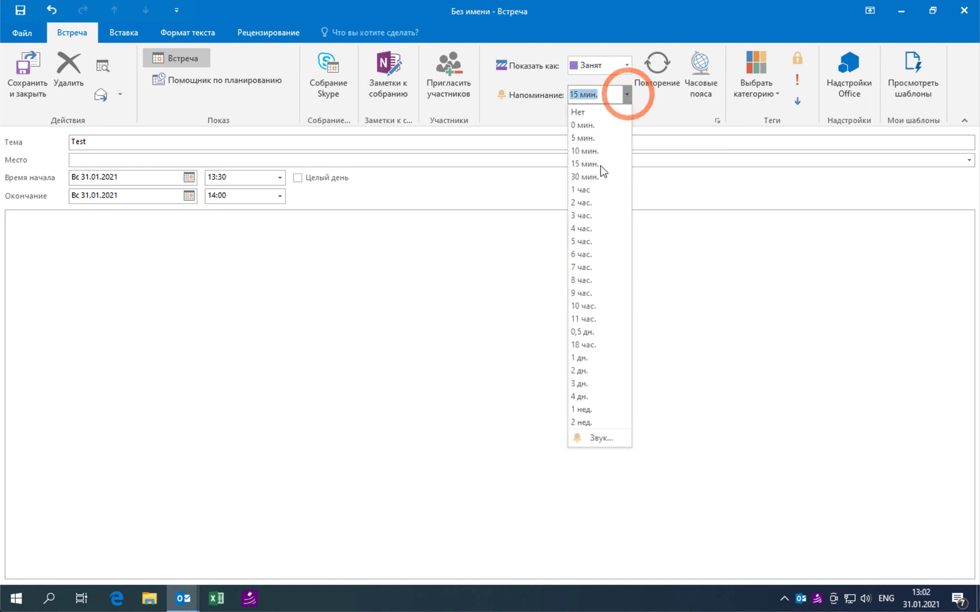
click(584, 137)
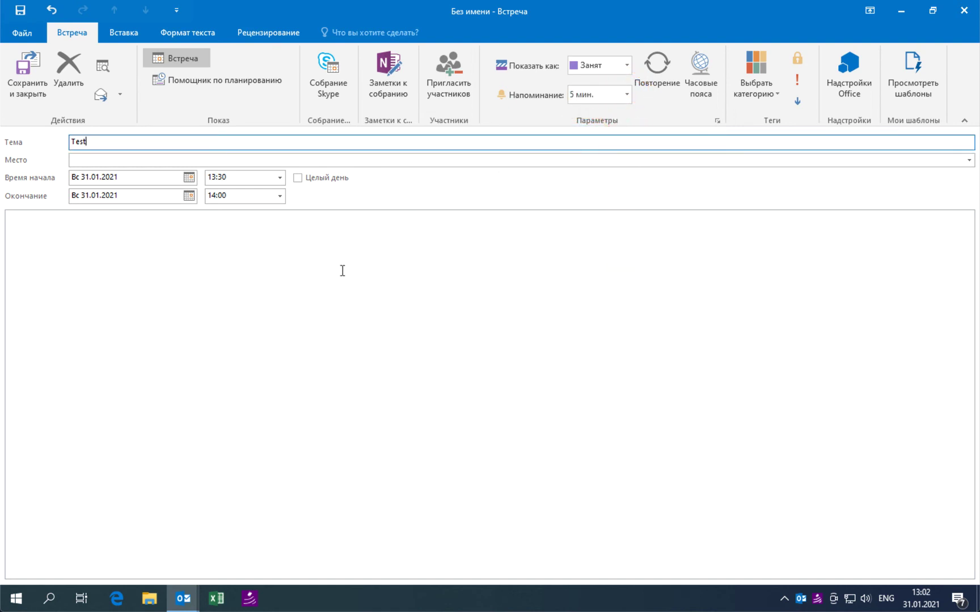
Step: Set the appointment's start time to 13:07, then save and close it
click(279, 177)
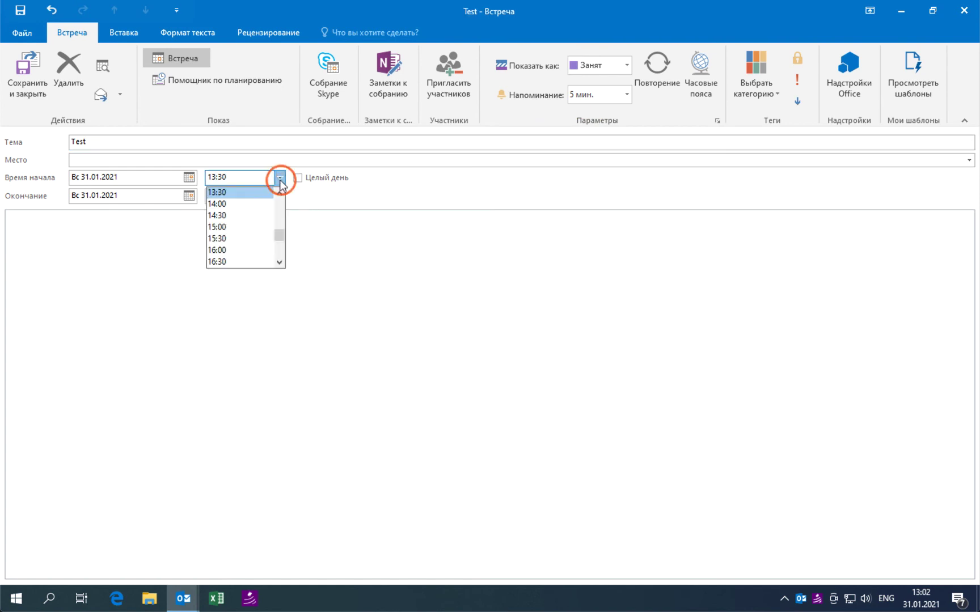
click(239, 178)
key(BackSpace)
key(BackSpace)
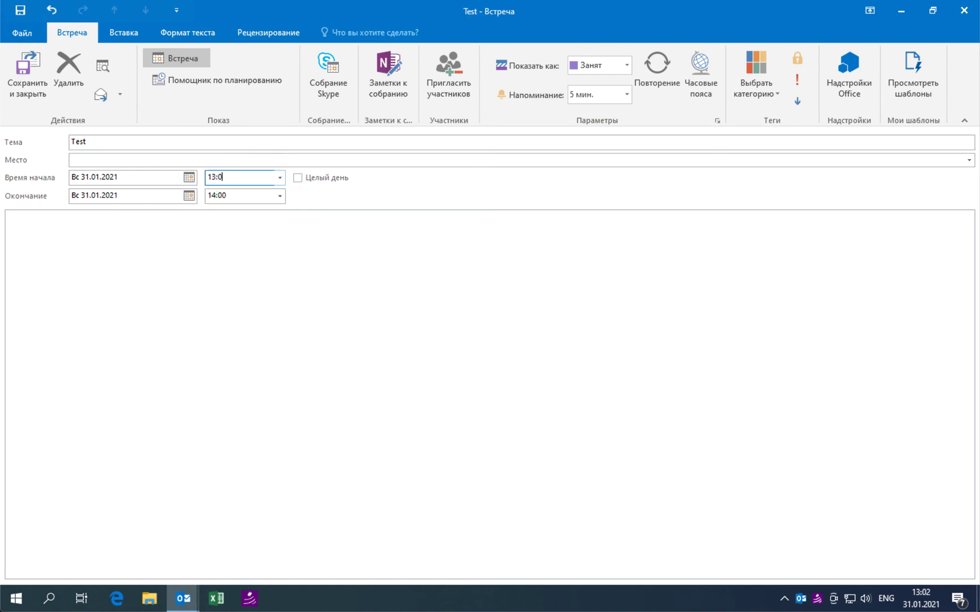
click(28, 72)
click(706, 430)
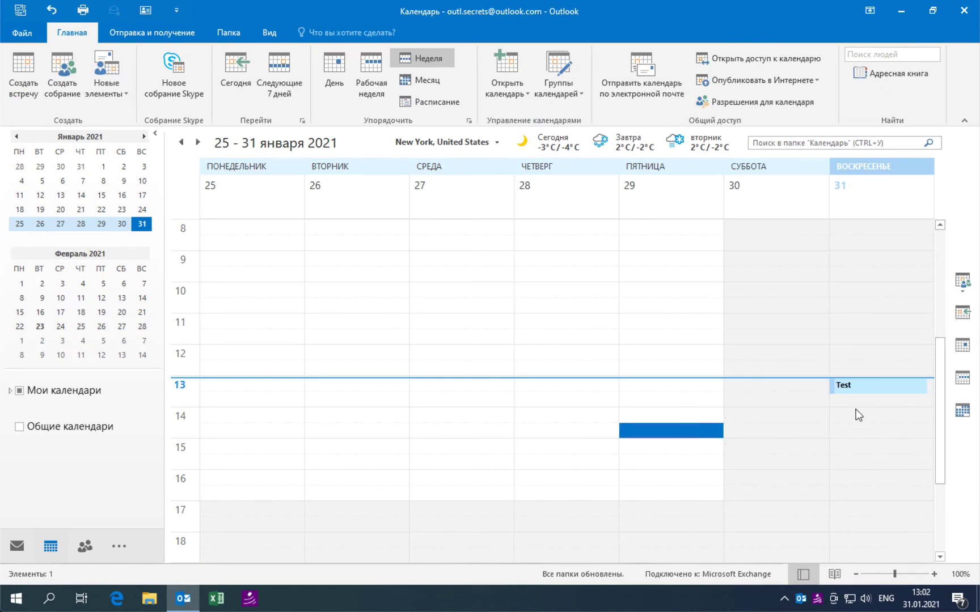
Step: Select the Test appointment in the calendar and close its reminder window without dismissing the reminder
click(859, 386)
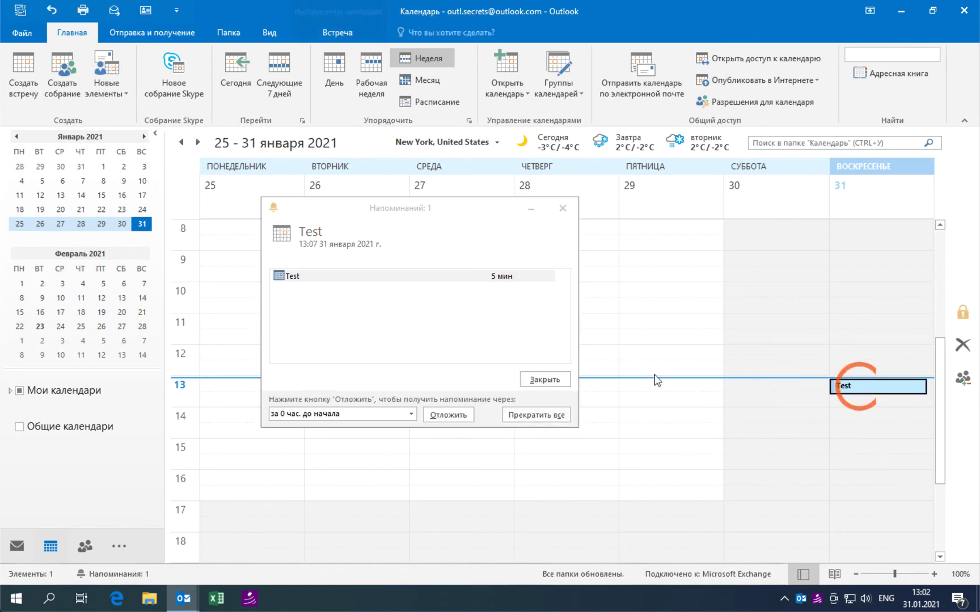
click(405, 342)
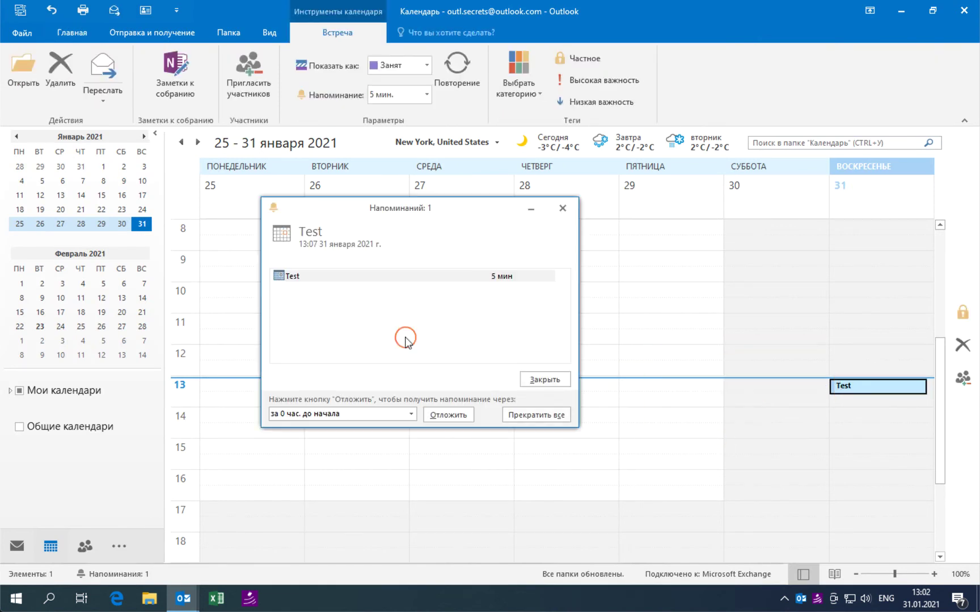
click(562, 208)
click(800, 428)
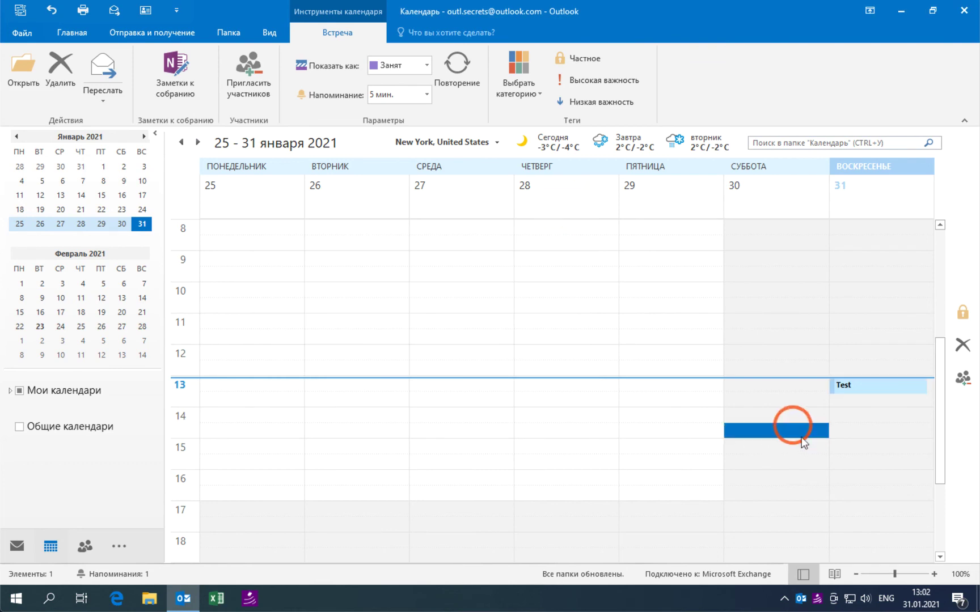
click(854, 414)
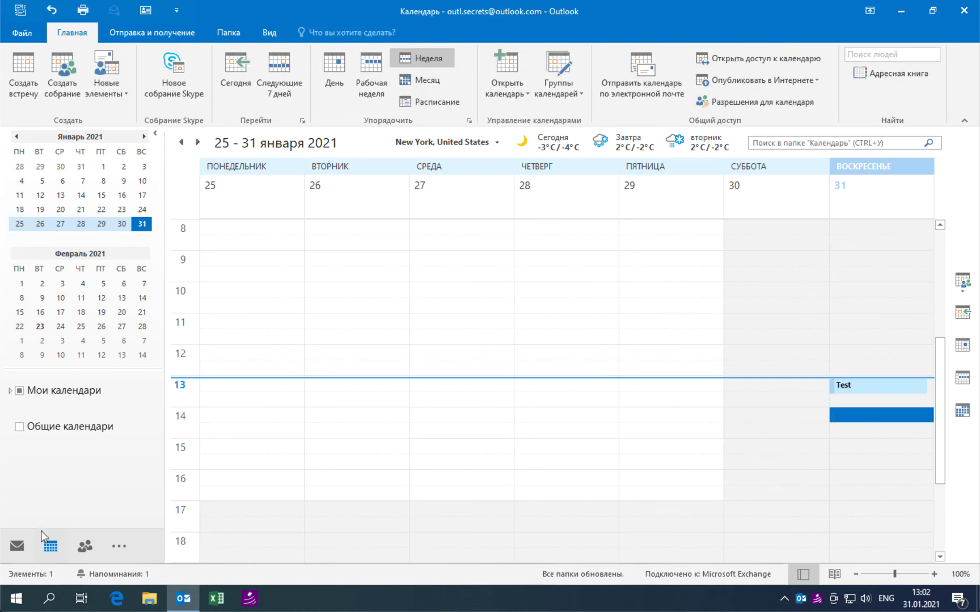
Step: Return to the inbox, examine the reminder settings for the message "111" and leave them without applying
click(18, 545)
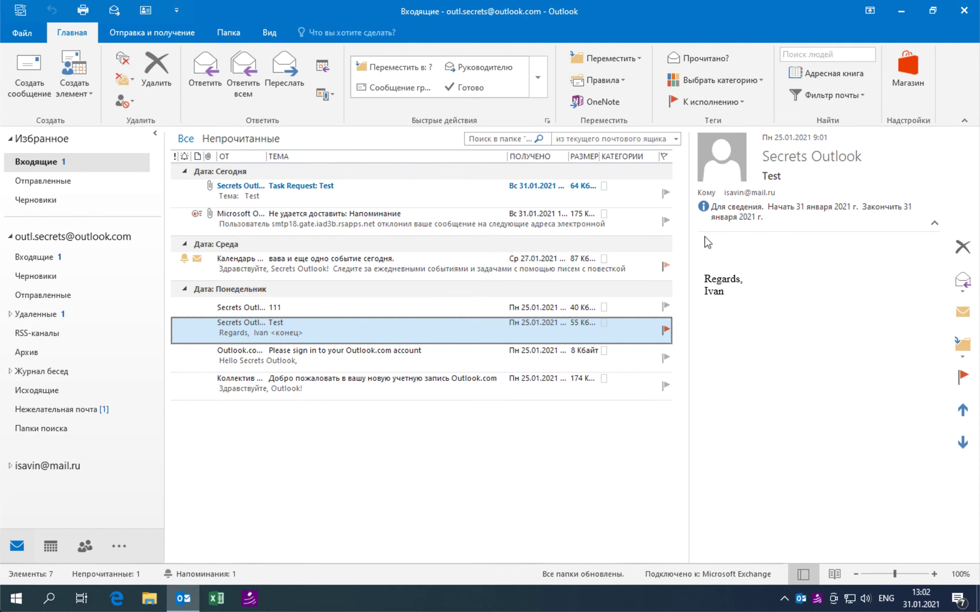
right_click(666, 307)
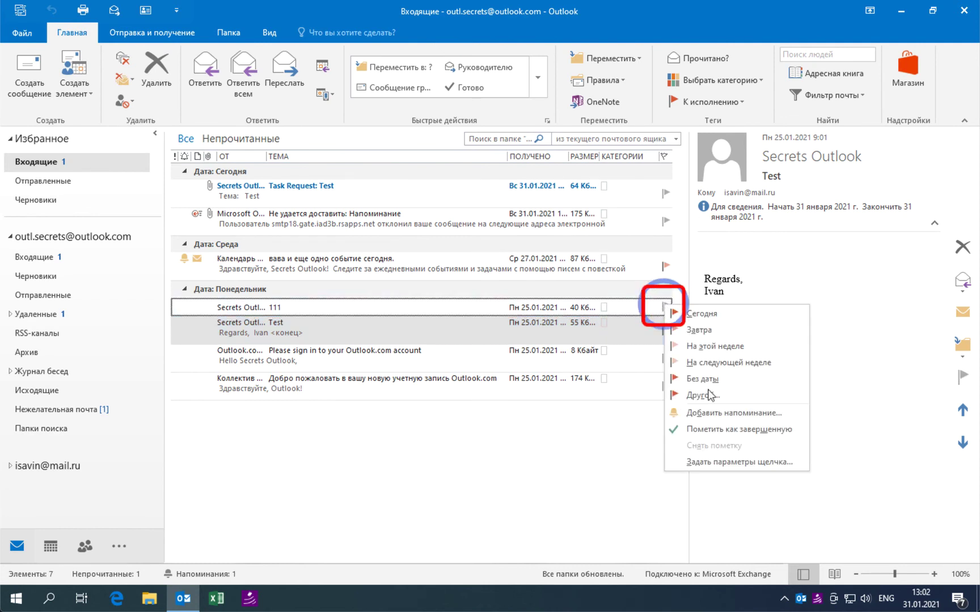
click(719, 415)
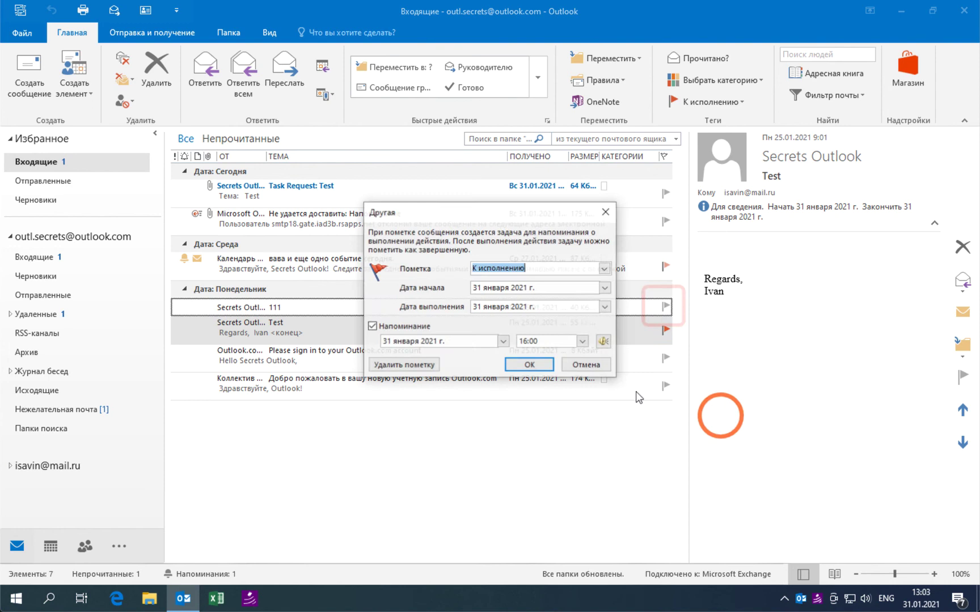
click(578, 366)
click(551, 469)
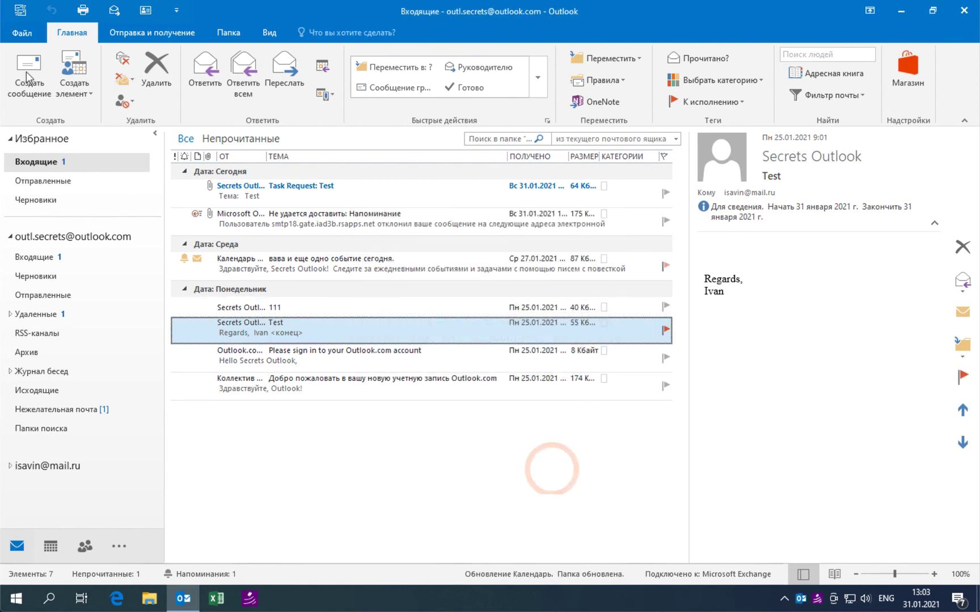
Step: Try follow-up reminder settings with a recipient flag and reminder in a new message, cancel them and discard the message
click(27, 76)
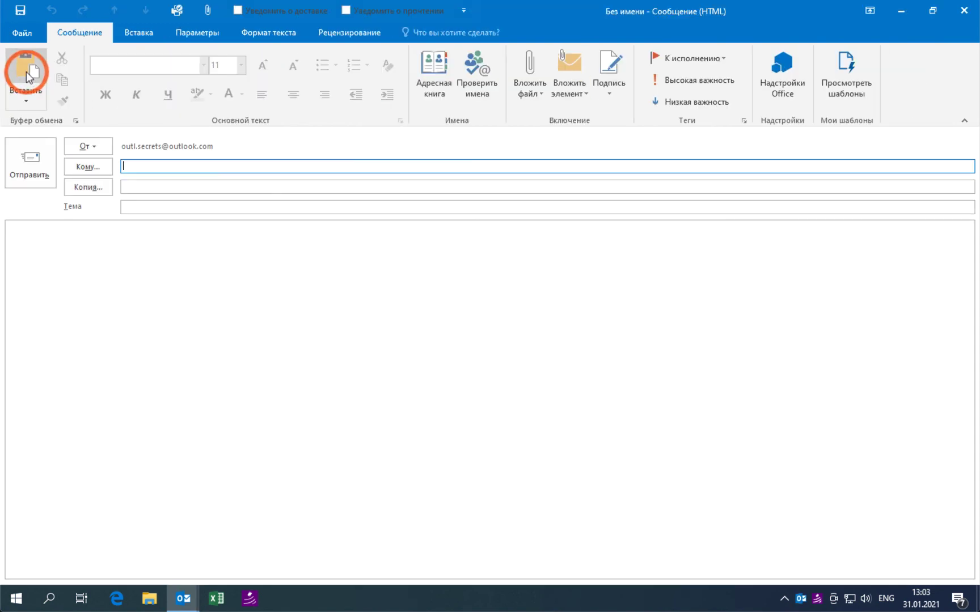
click(707, 60)
click(694, 175)
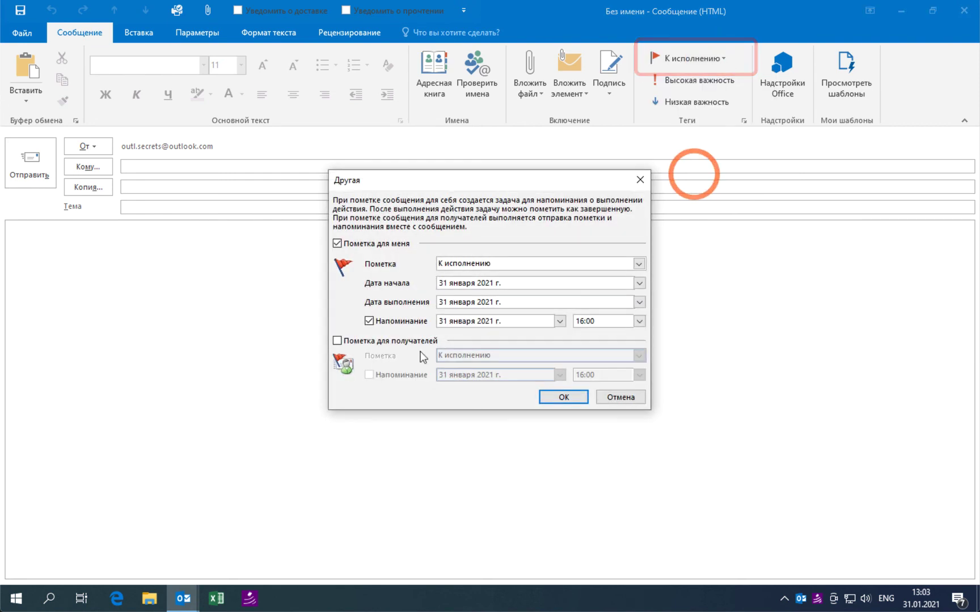
click(336, 341)
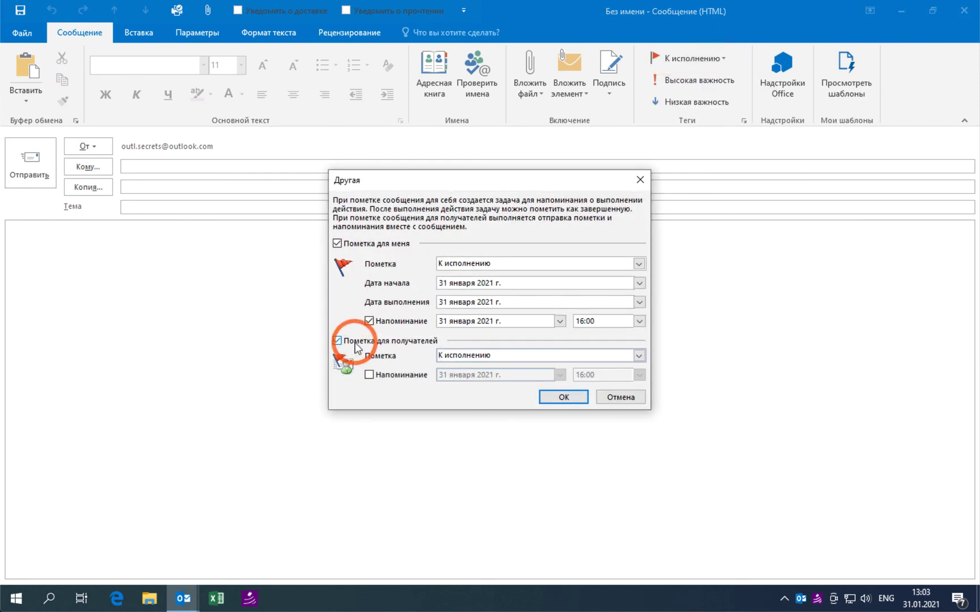
click(517, 361)
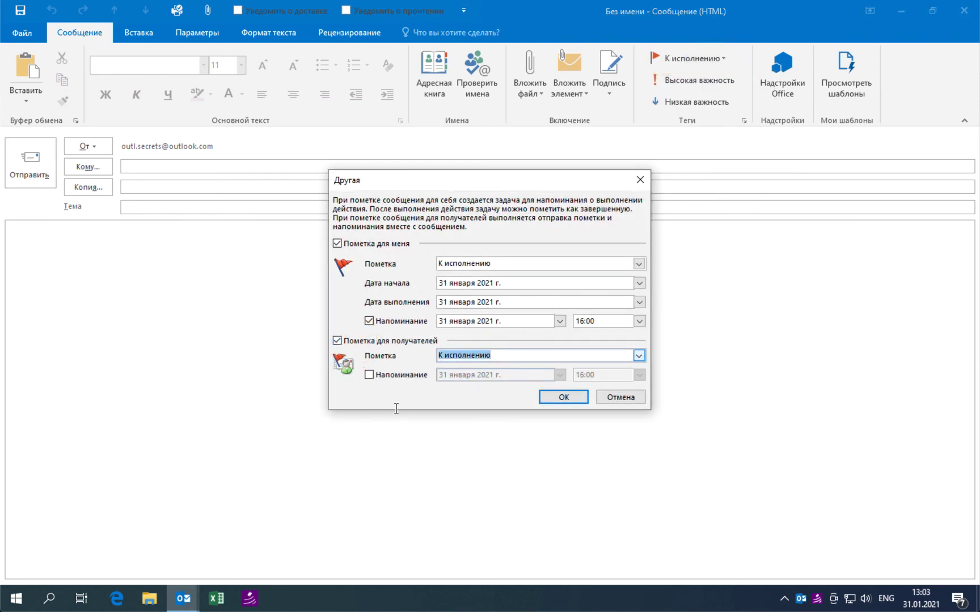
click(399, 375)
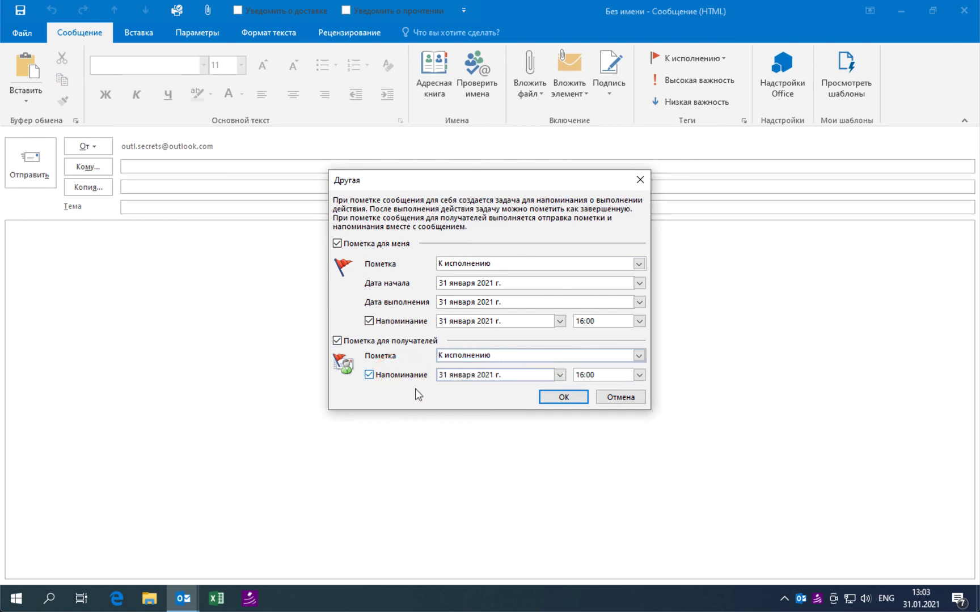
click(617, 398)
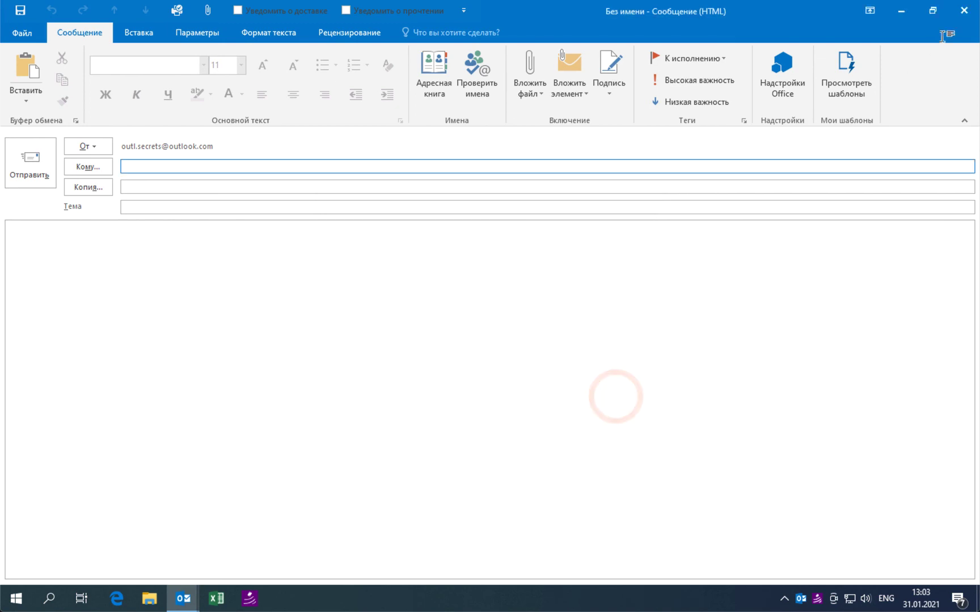
click(966, 18)
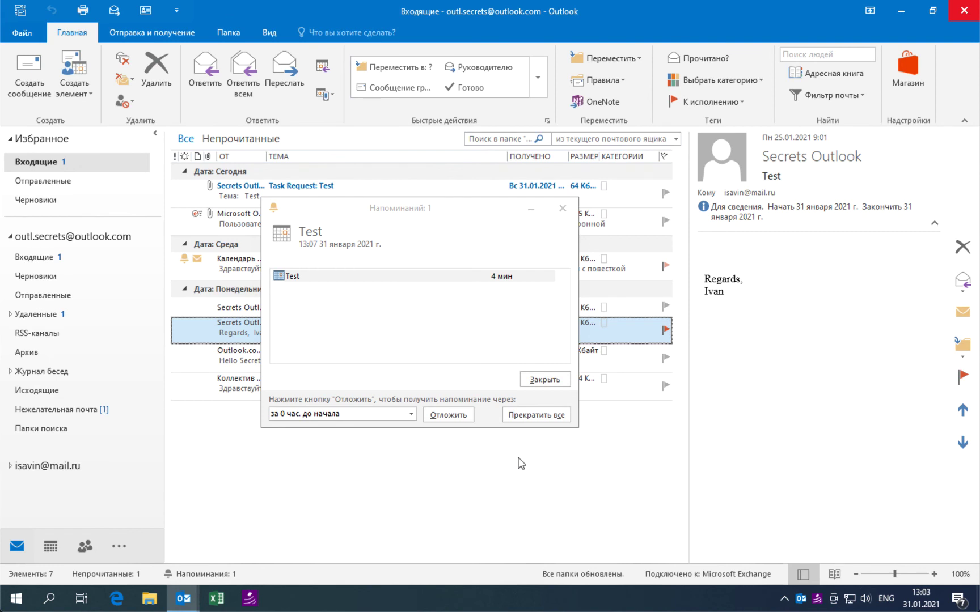
click(562, 208)
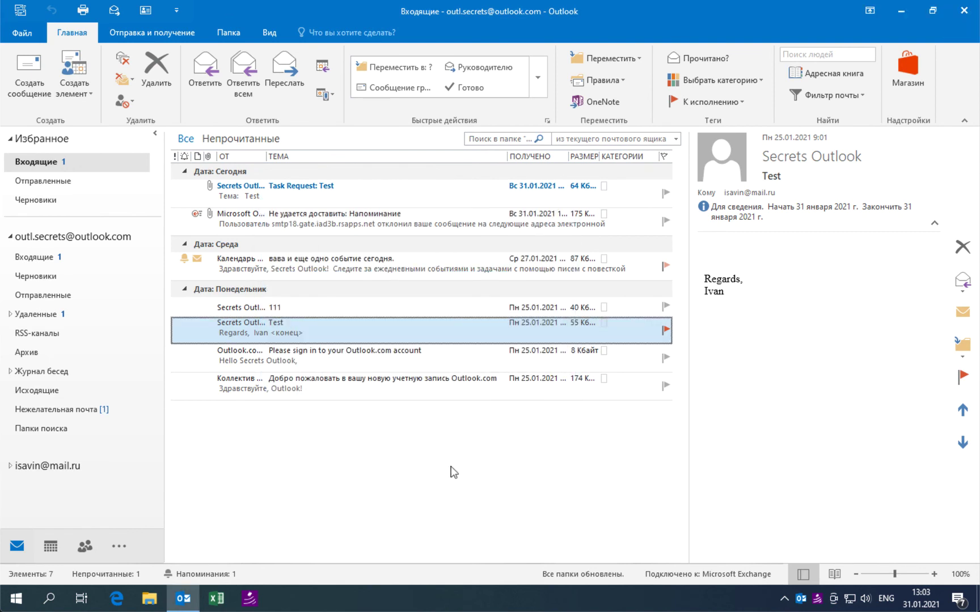